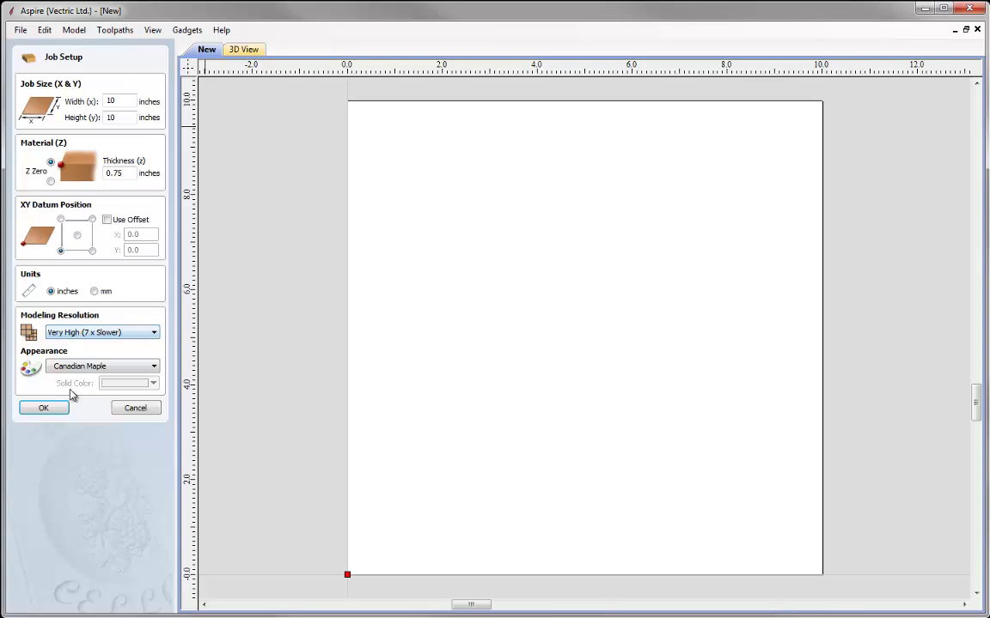
Accept the job setup and add the Dove Heart 1-X clipart from the Animals library folder to the job
left_click(45, 408)
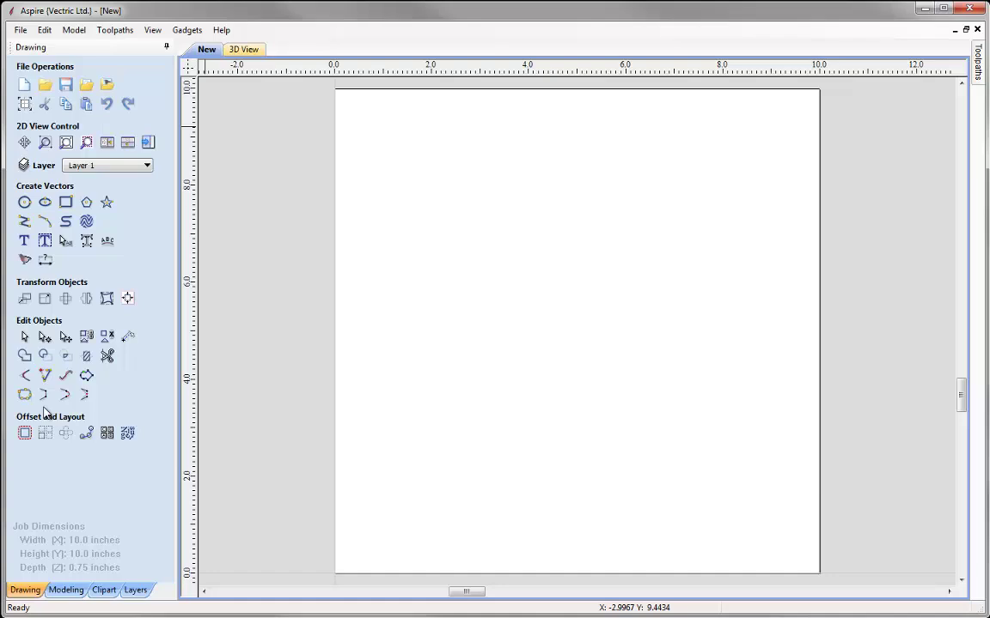
left_click(110, 592)
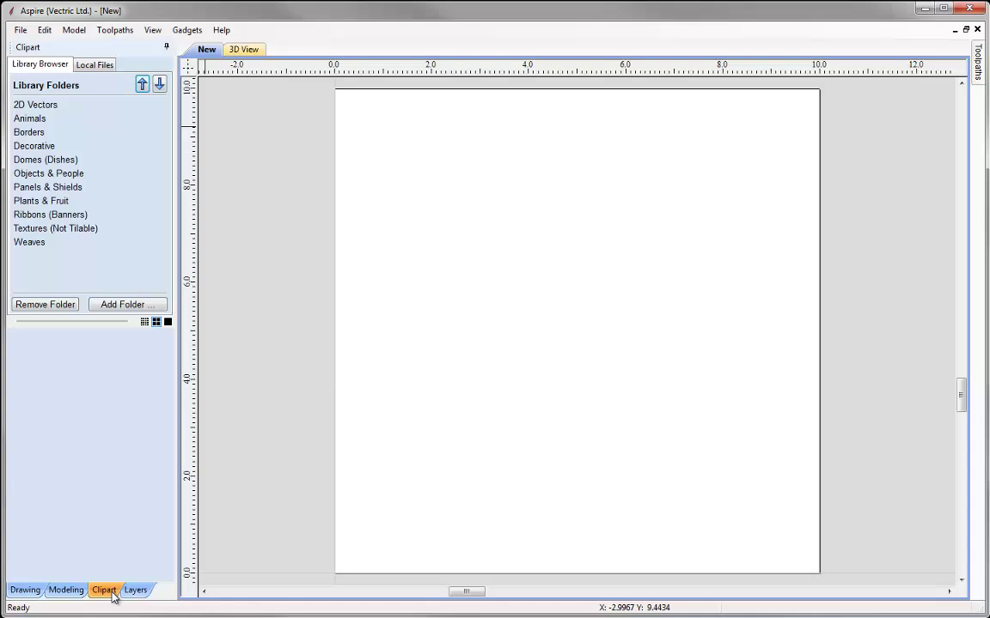
left_click(29, 119)
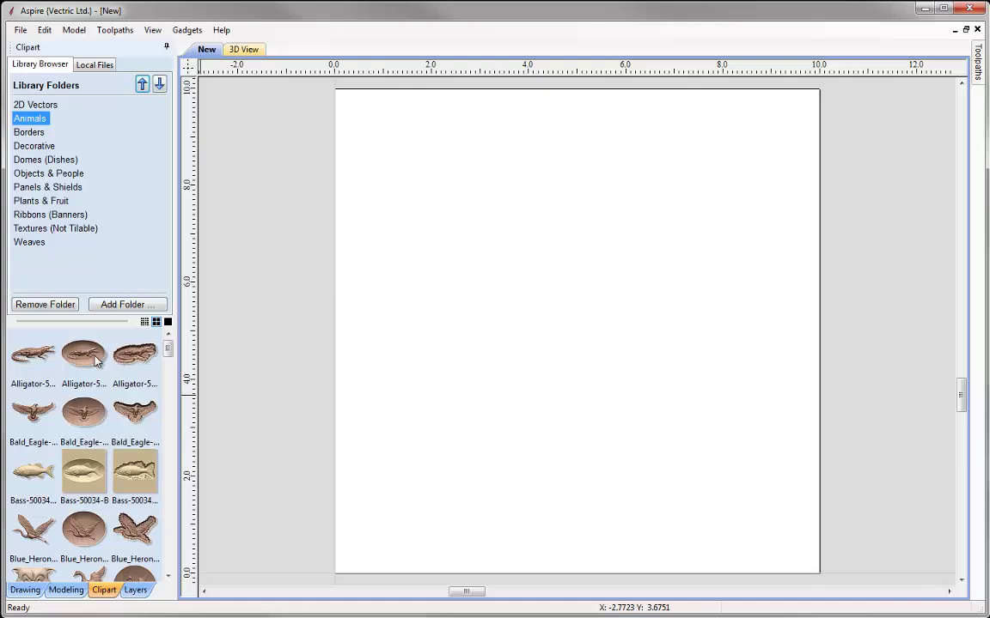
scroll(92, 363, "down", 2)
scroll(93, 362, "down", 2)
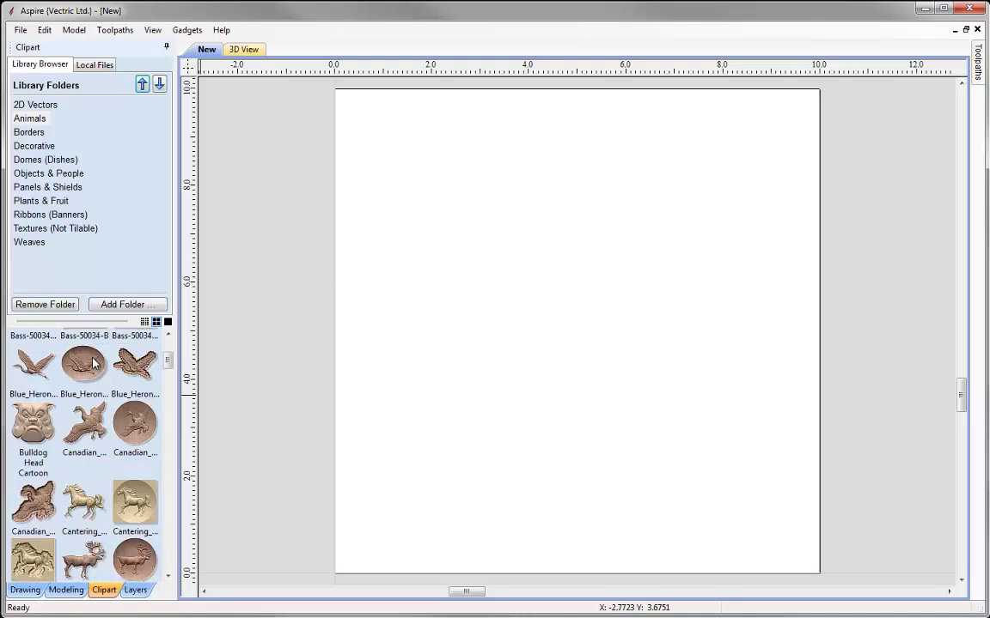
scroll(93, 363, "down", 3)
scroll(93, 362, "down", 5)
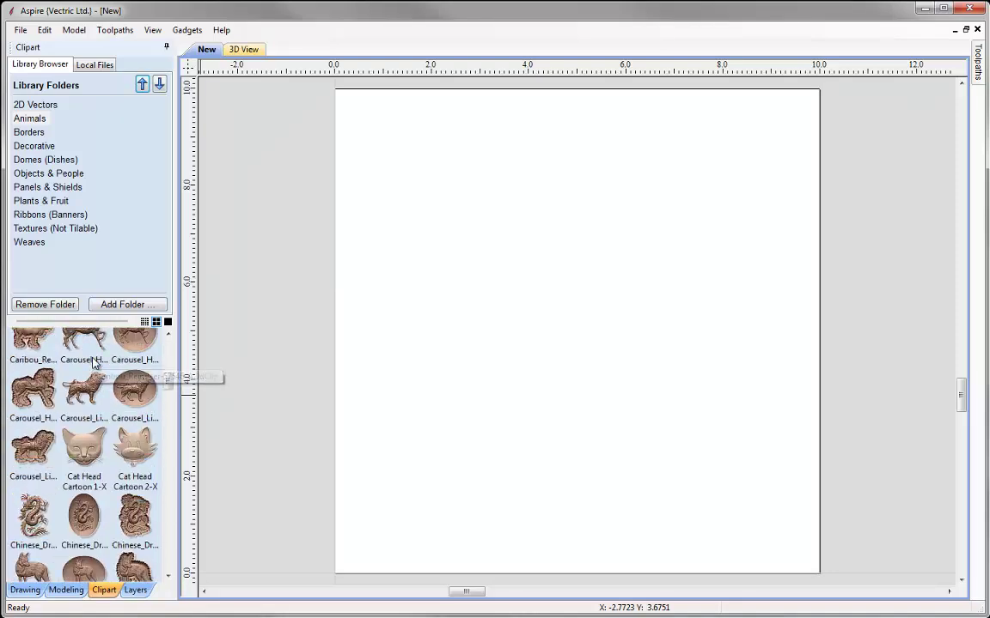
scroll(93, 362, "down", 5)
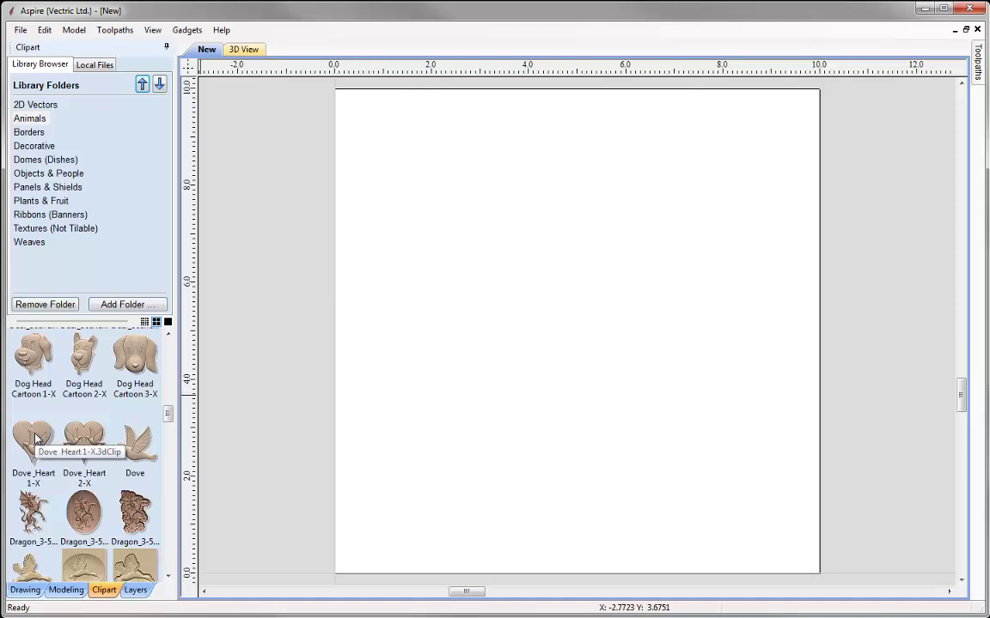
double_click(37, 440)
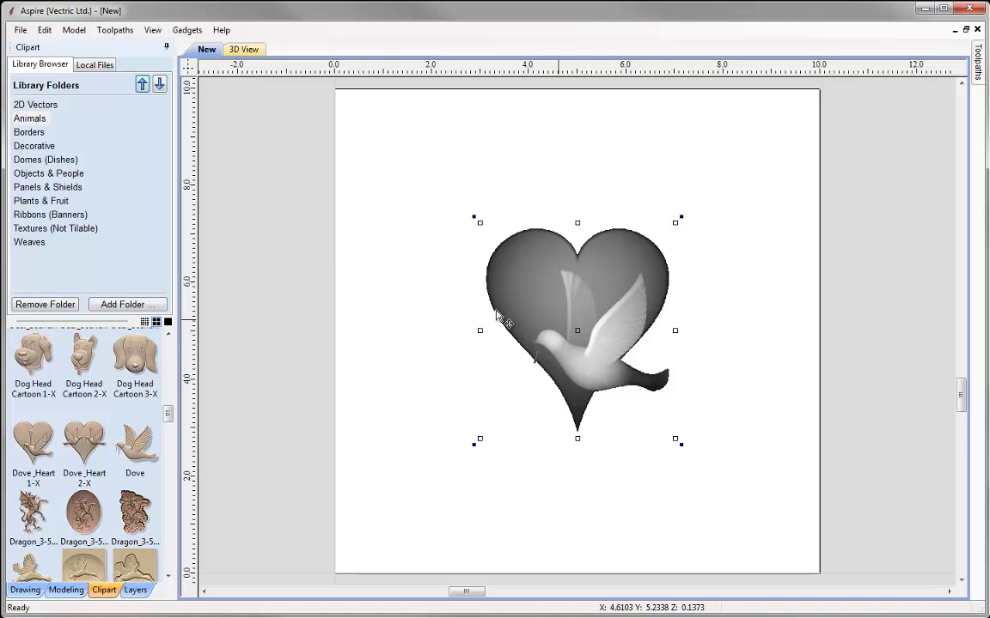
Resize the dove and heart component to a height of 9.5 inches with X and Y linked, anchored at its centre
left_click(67, 591)
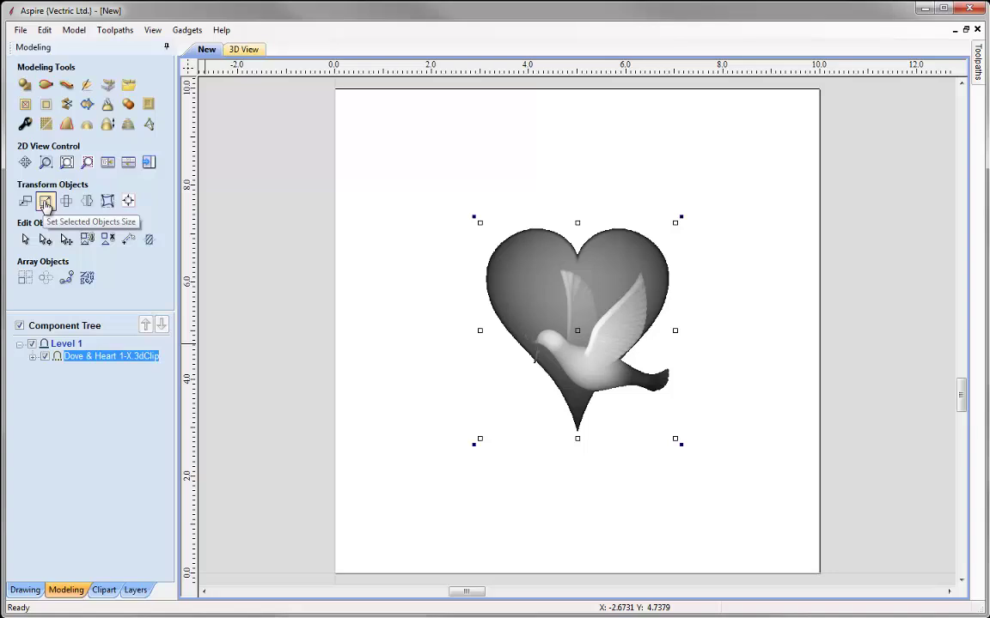
left_click(45, 203)
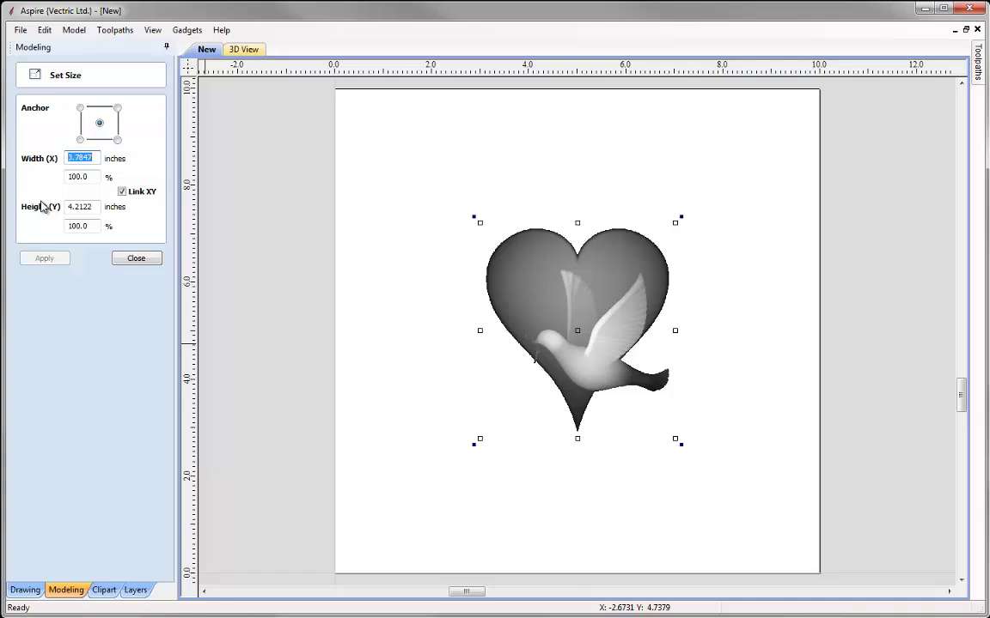
left_click(65, 206)
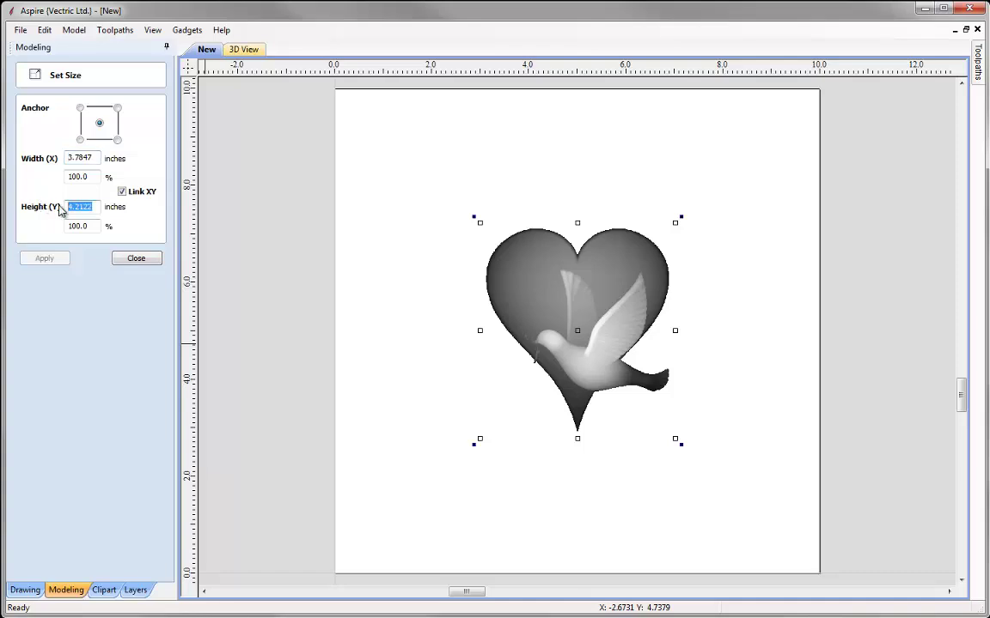
type("9.5")
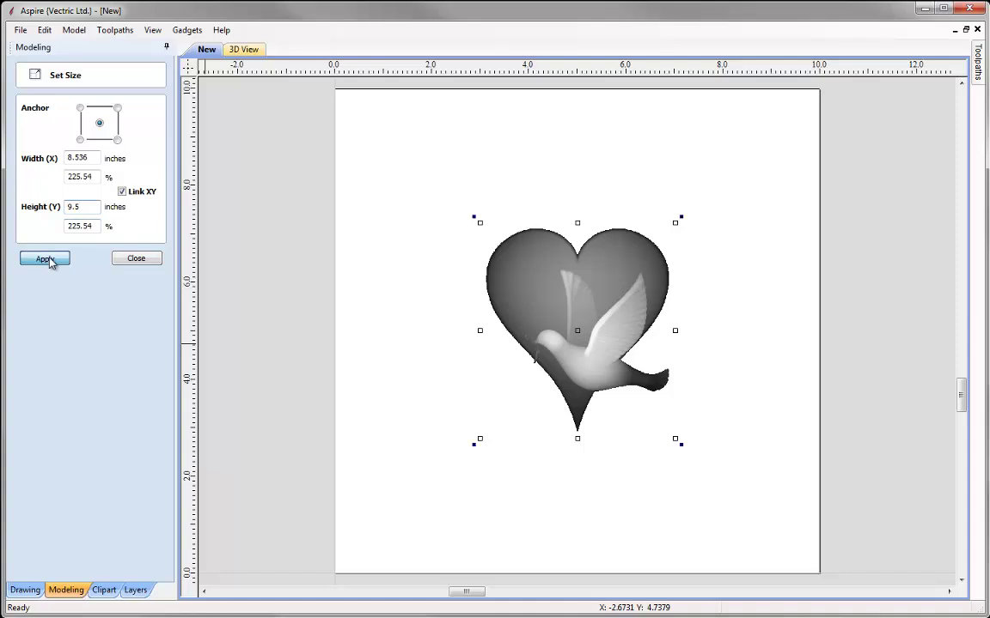
left_click(48, 260)
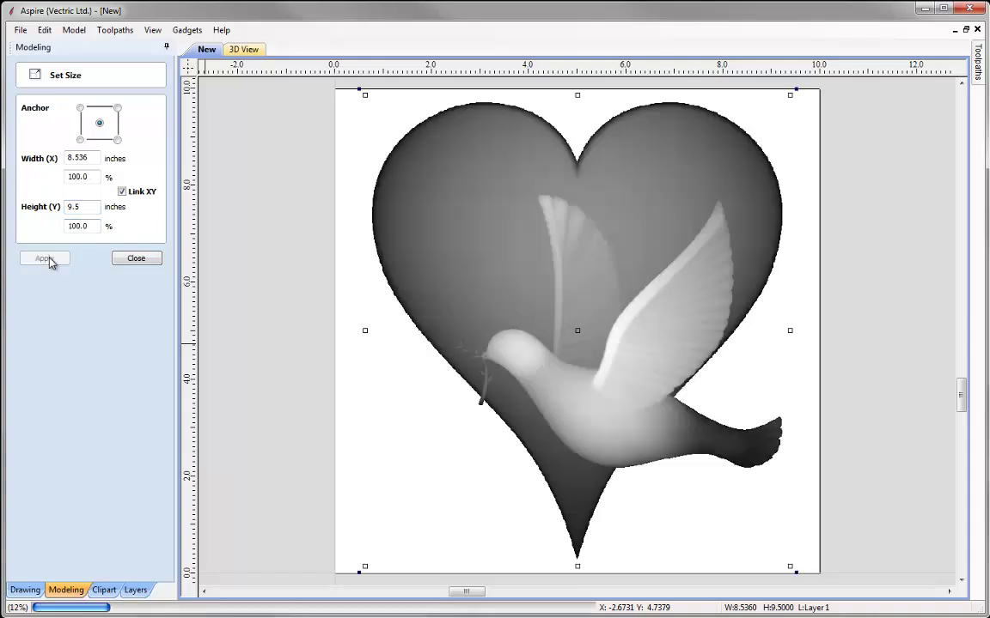
left_click(139, 260)
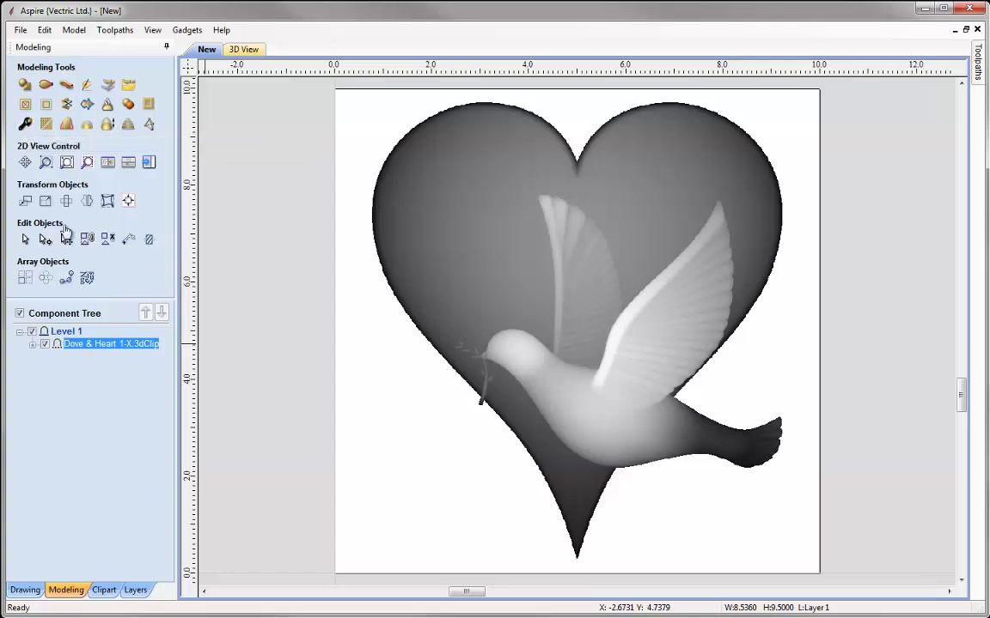
Set the dove and heart component's shape height to 0.6 inches in its component properties
left_click(26, 126)
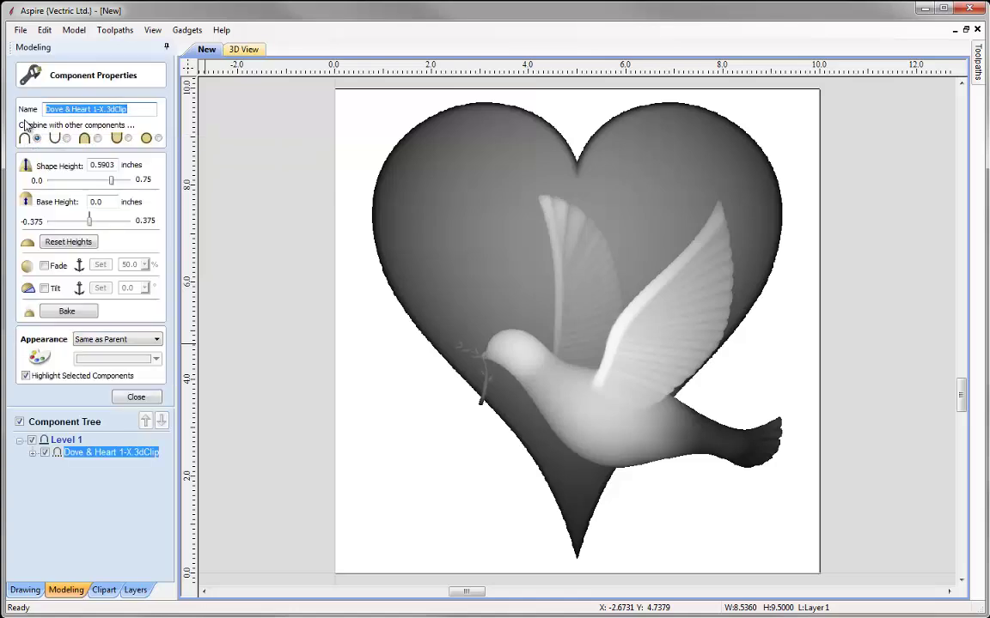
double_click(103, 165)
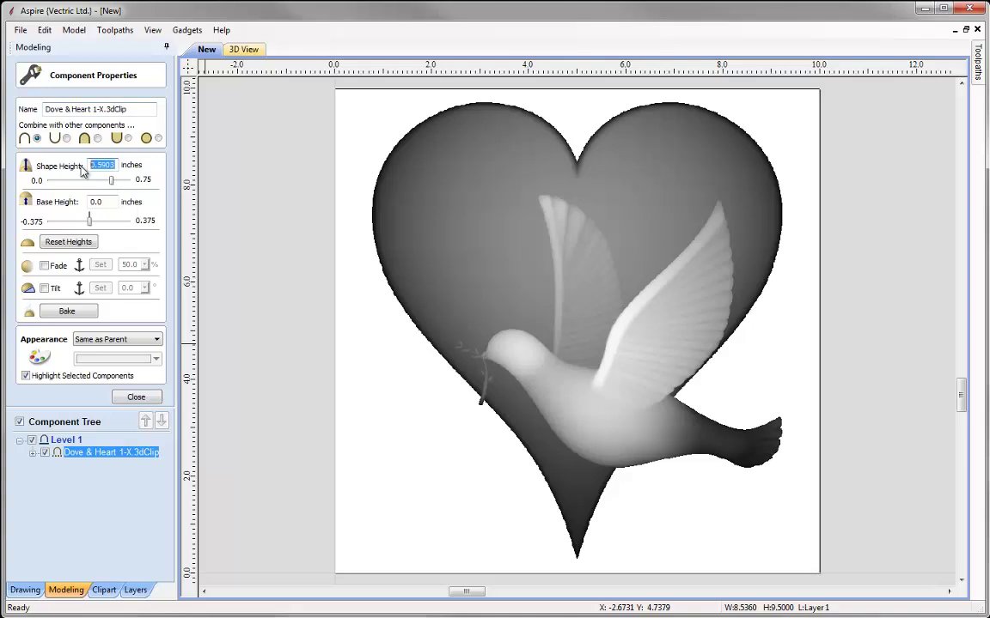
type("0.56")
key("space")
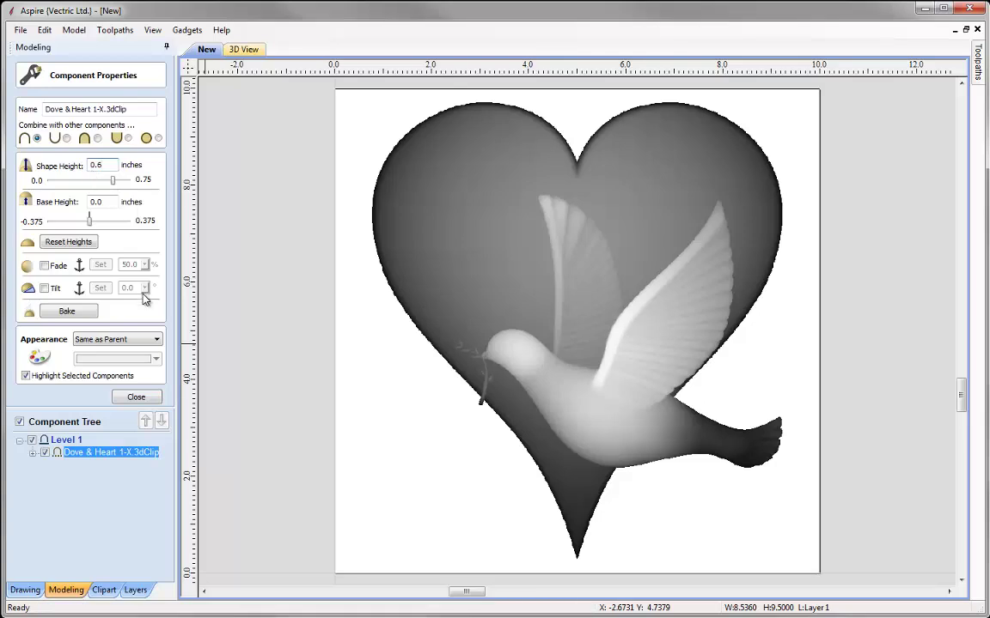
left_click(135, 398)
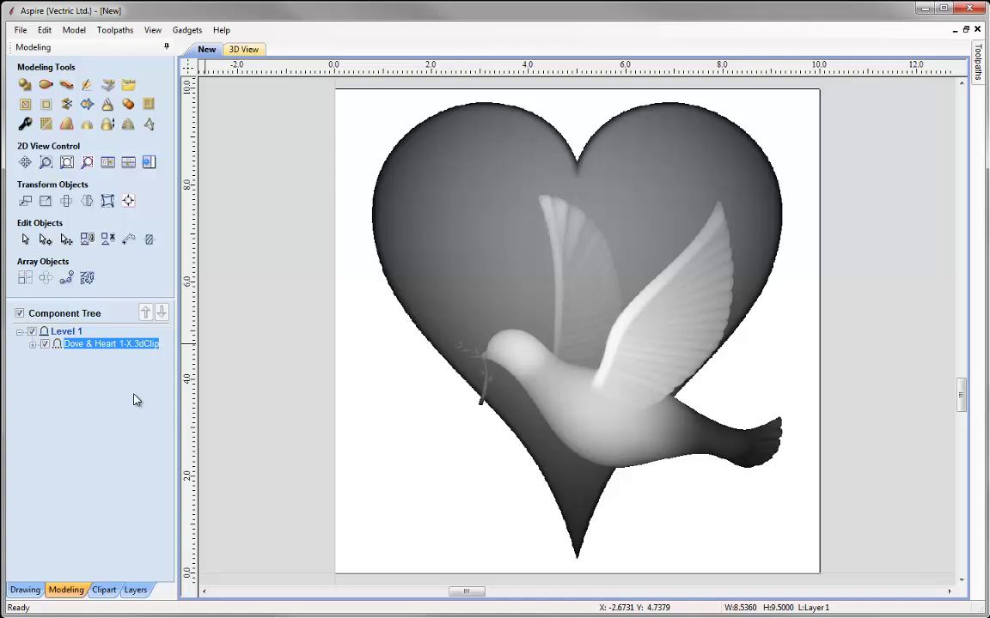
Create a vector boundary from the dove and heart component and select the resulting outline
scroll(134, 393, "down", 1)
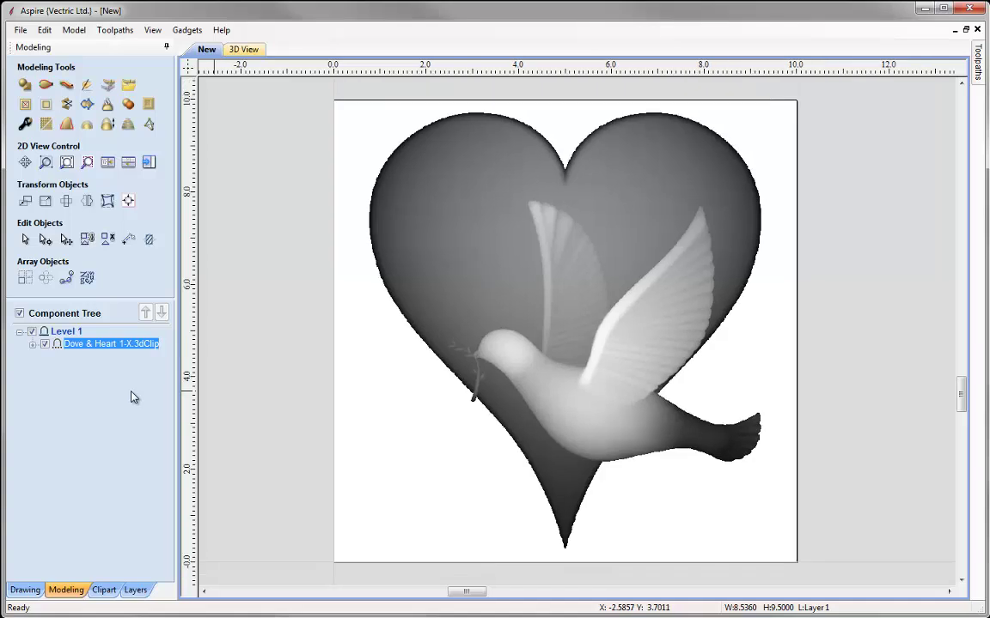
left_click(89, 105)
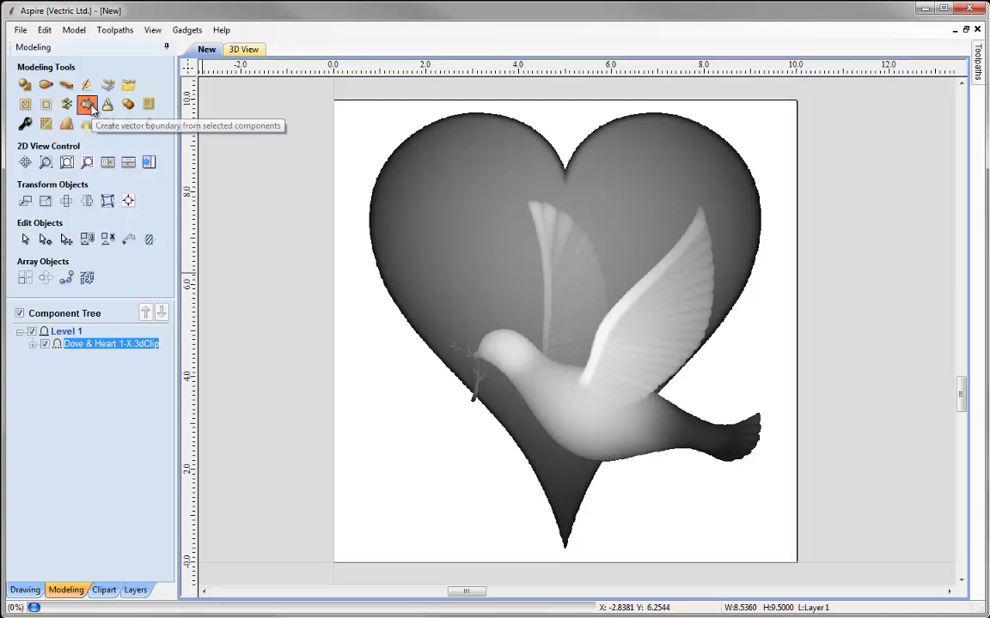
left_click(440, 379)
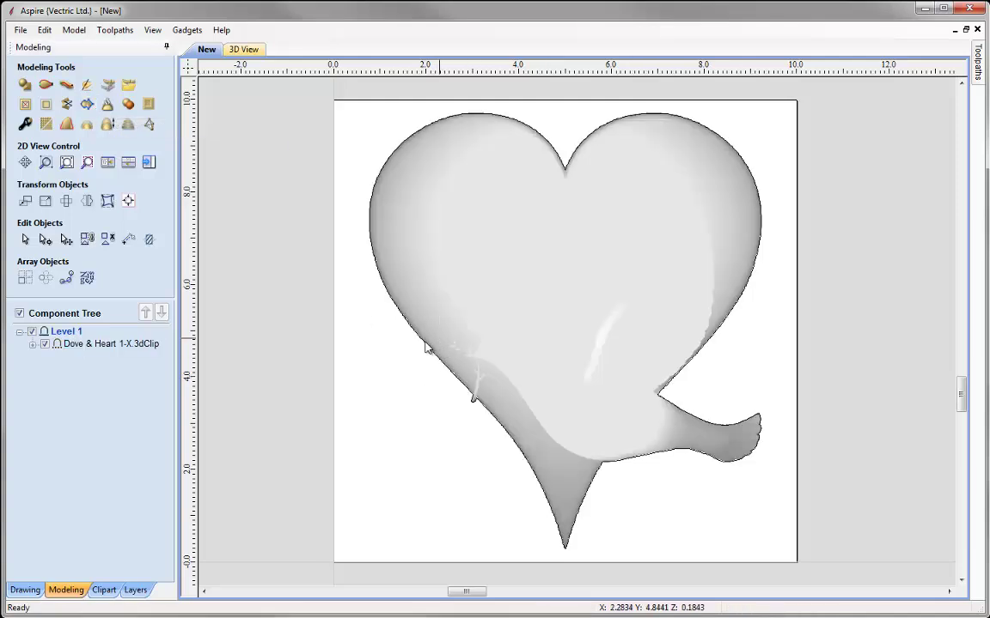
left_click(427, 345)
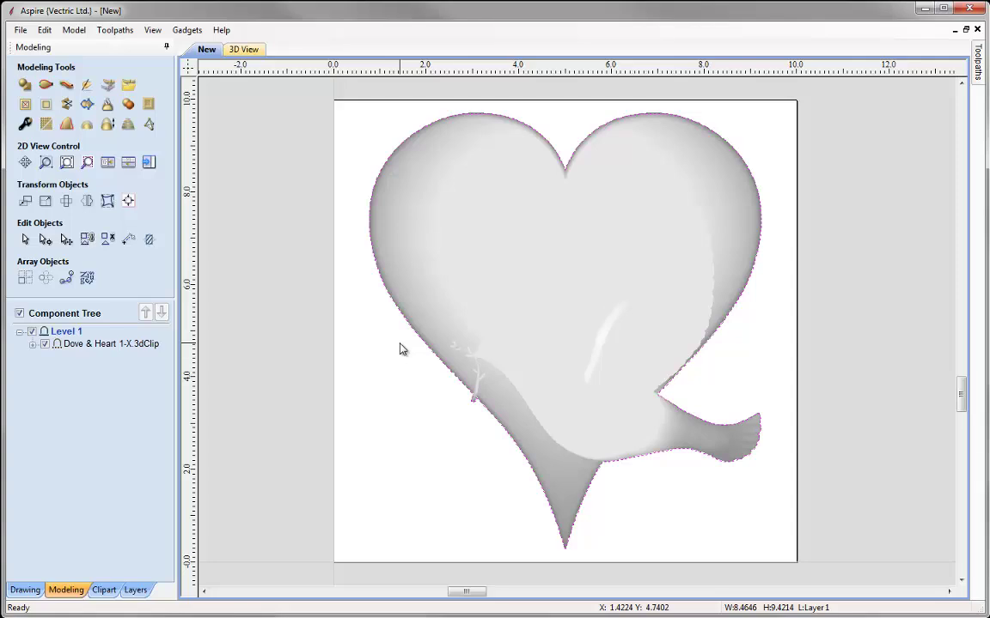
Switch to the toolpath workspace and accept the material setup with 0.75 inch thickness and a 0.0 inch gap above the model
left_click(150, 163)
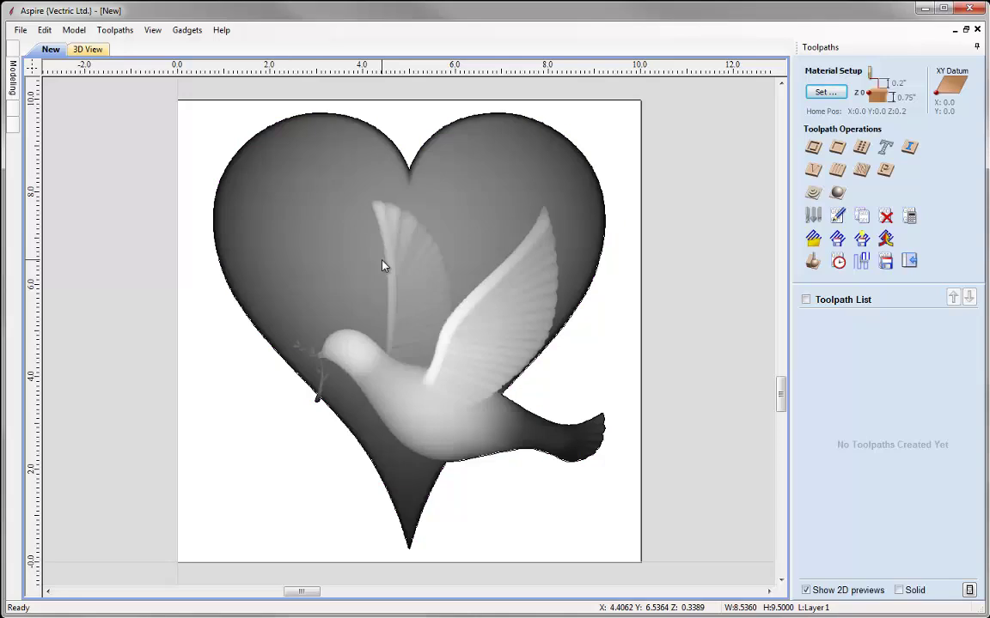
left_click(823, 92)
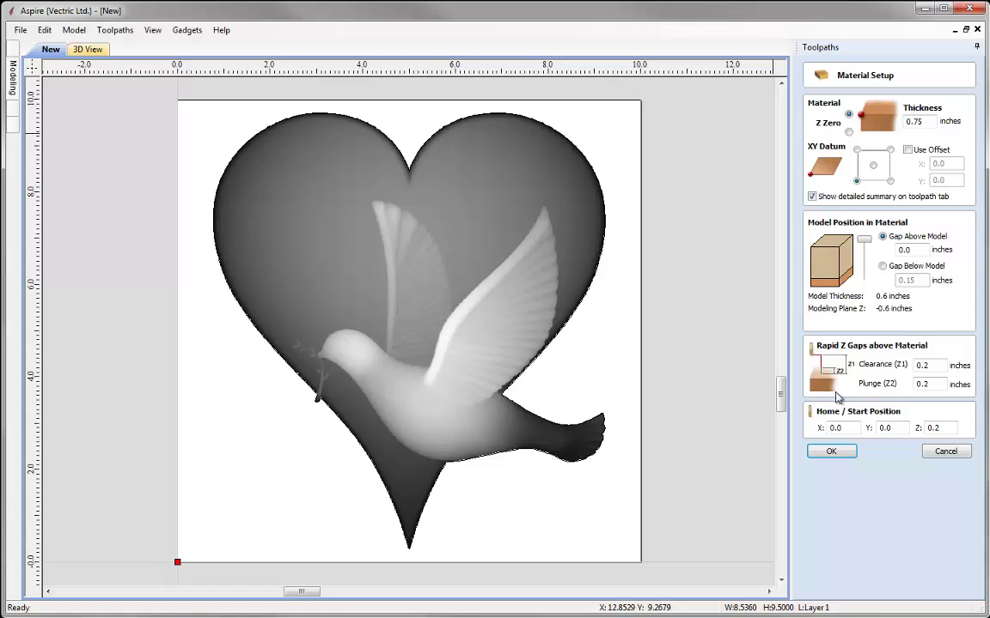
left_click(832, 453)
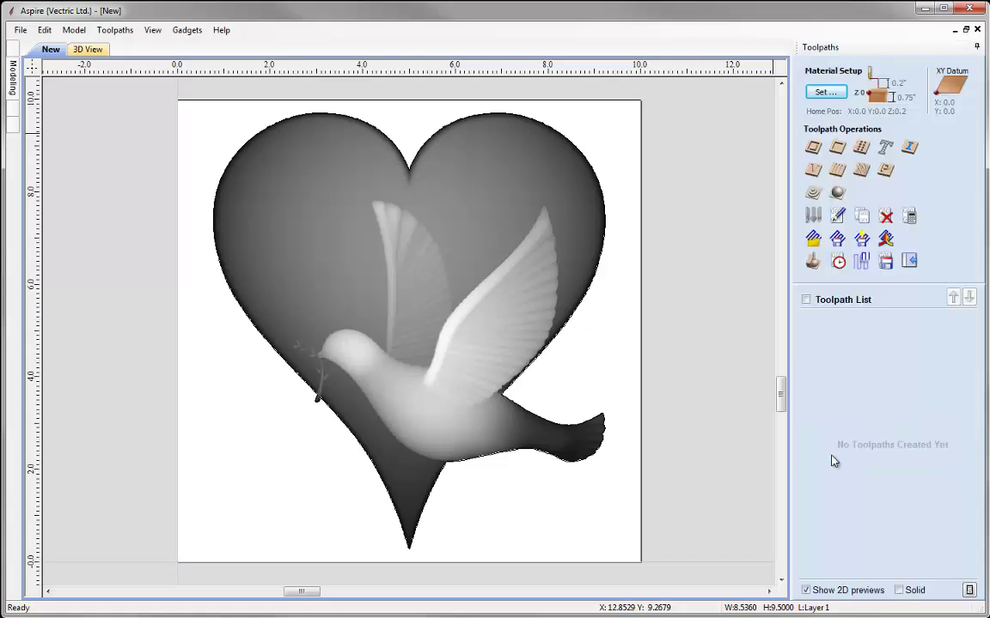
Calculate and preview a raster finish machining toolpath with the 0.25 inch ball nose, limited to the model boundary with a 0.13 inch offset
left_click(838, 195)
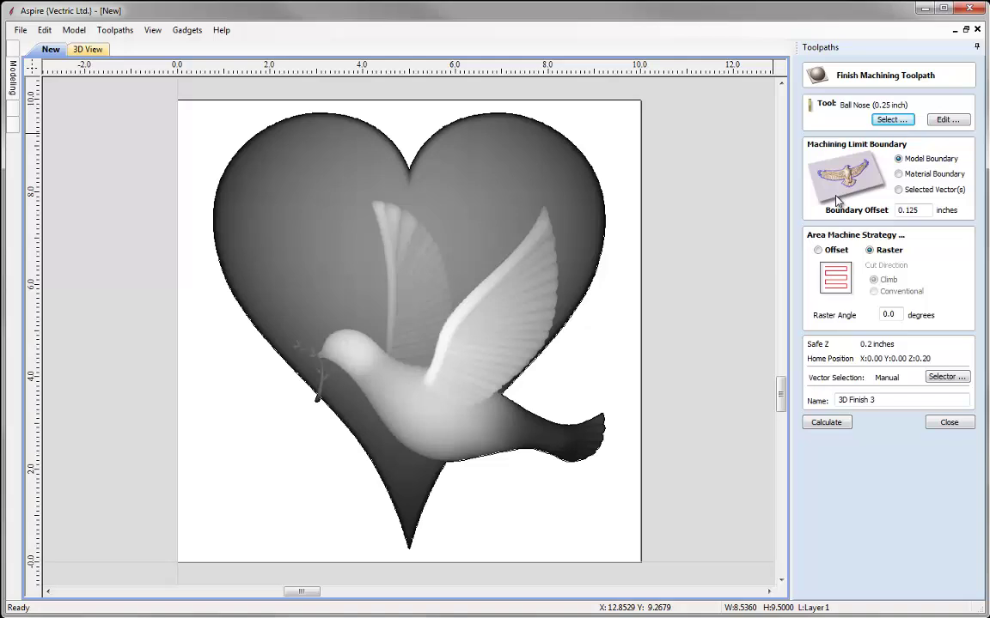
left_click(885, 122)
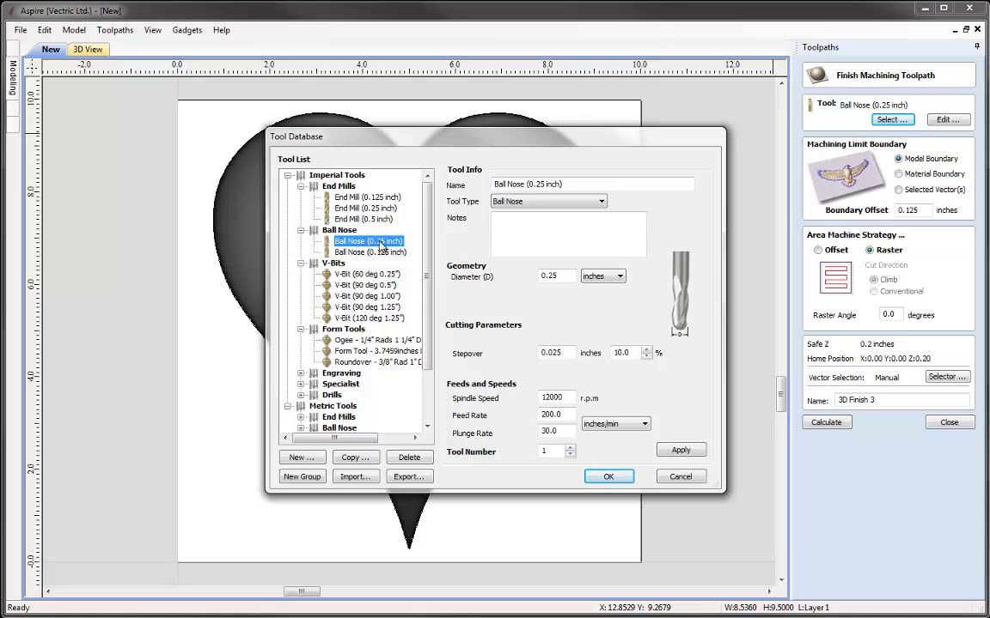
left_click(593, 477)
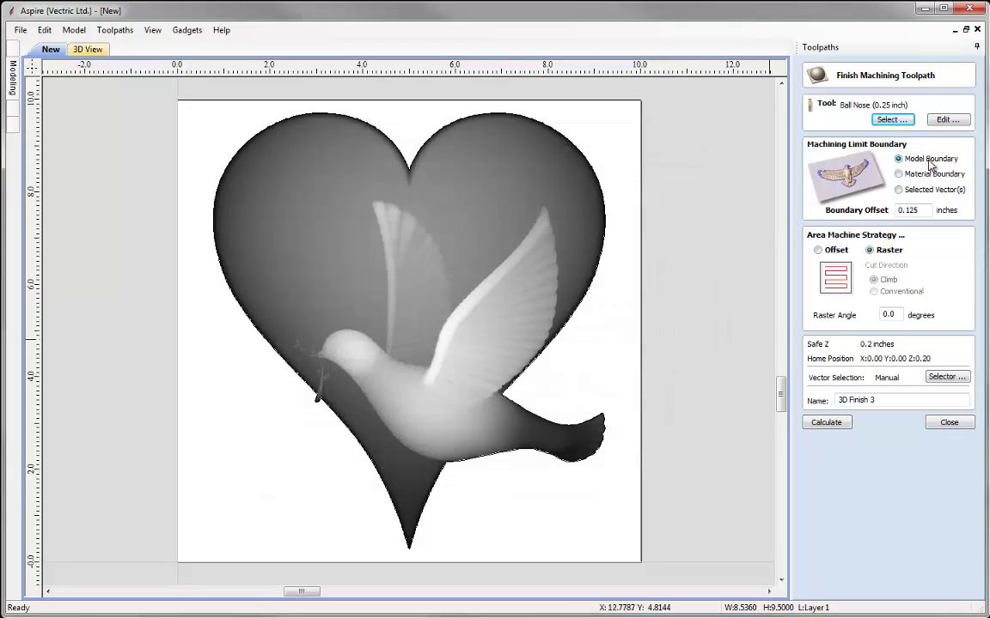
double_click(897, 216)
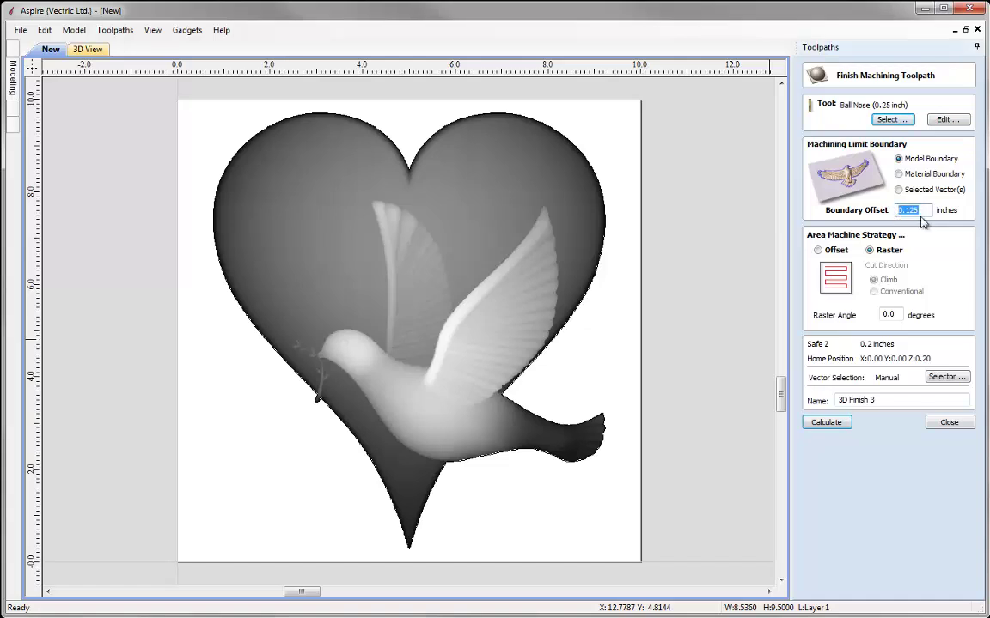
type("0.13")
left_click(827, 423)
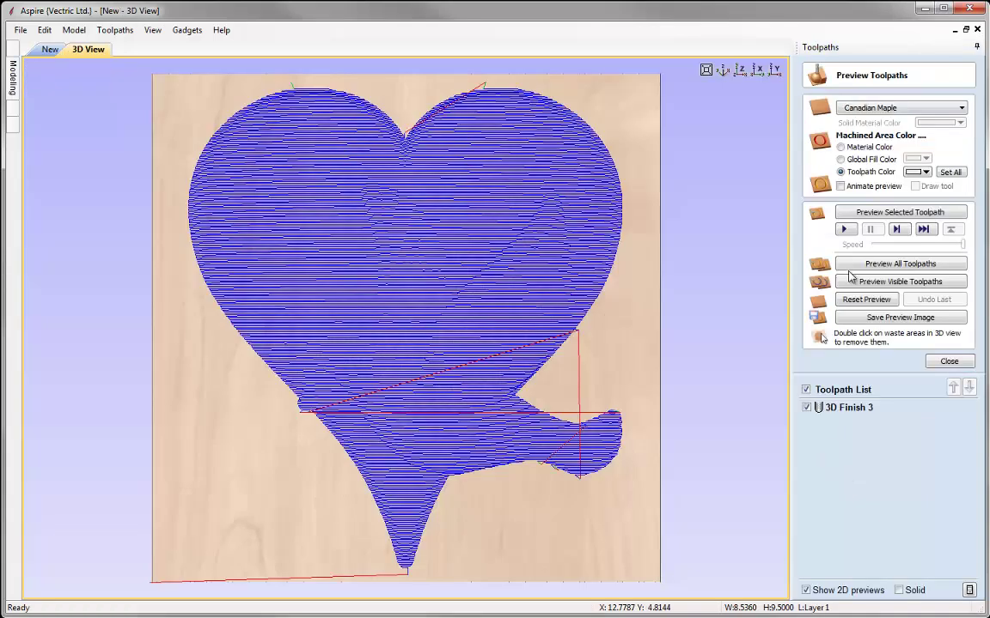
left_click(860, 215)
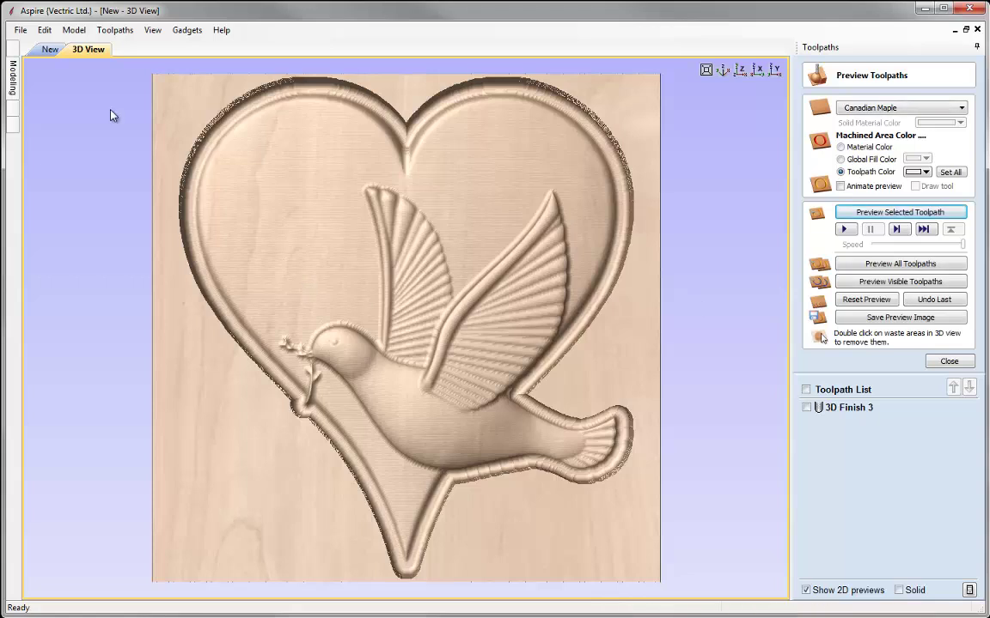
Create a component from the toolpath preview and return to the modeling workspace with its component tree
left_click(86, 32)
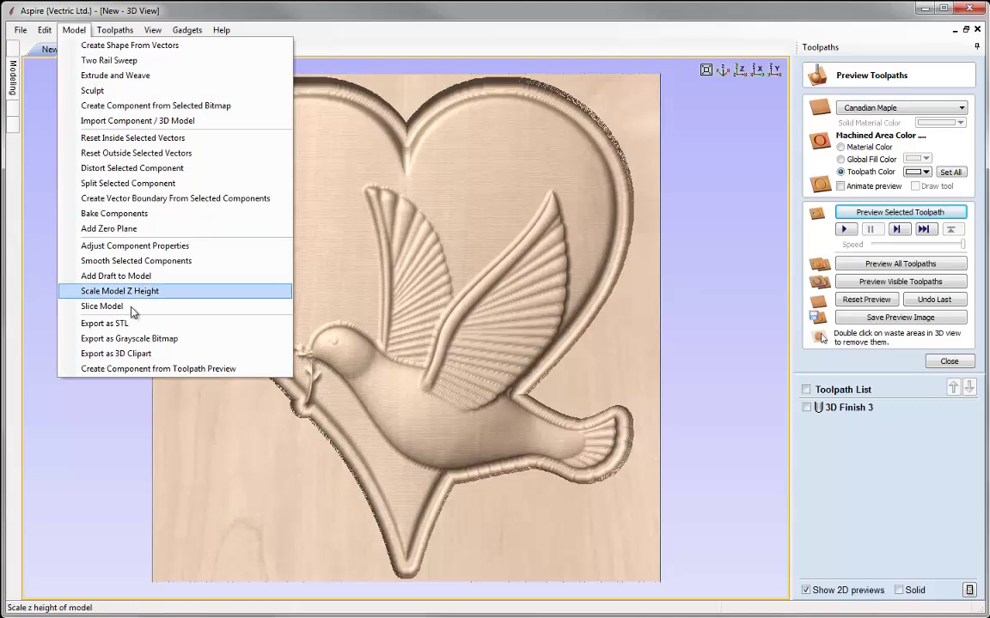
left_click(134, 369)
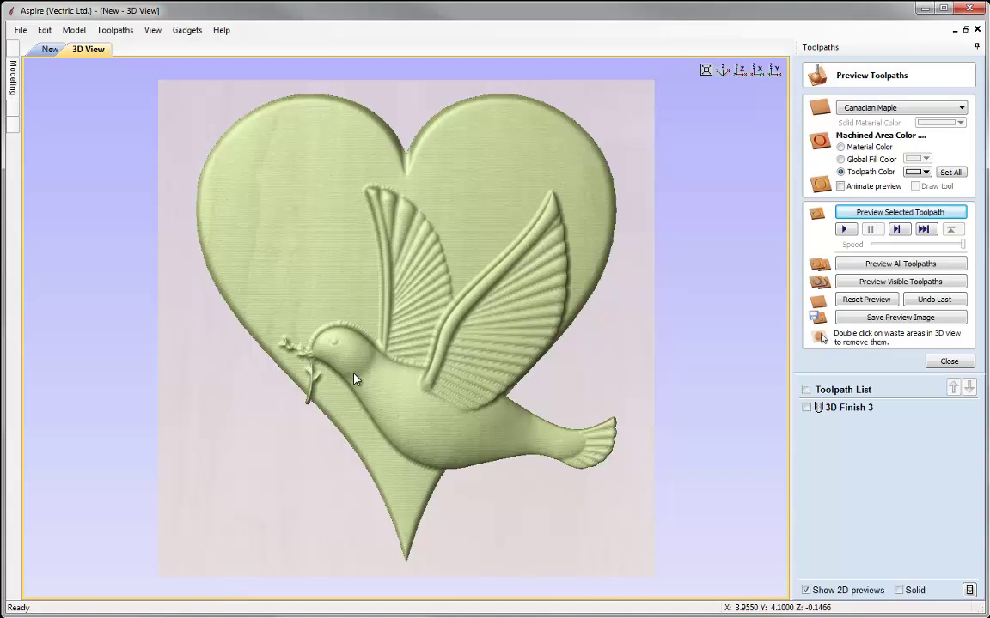
left_click(948, 362)
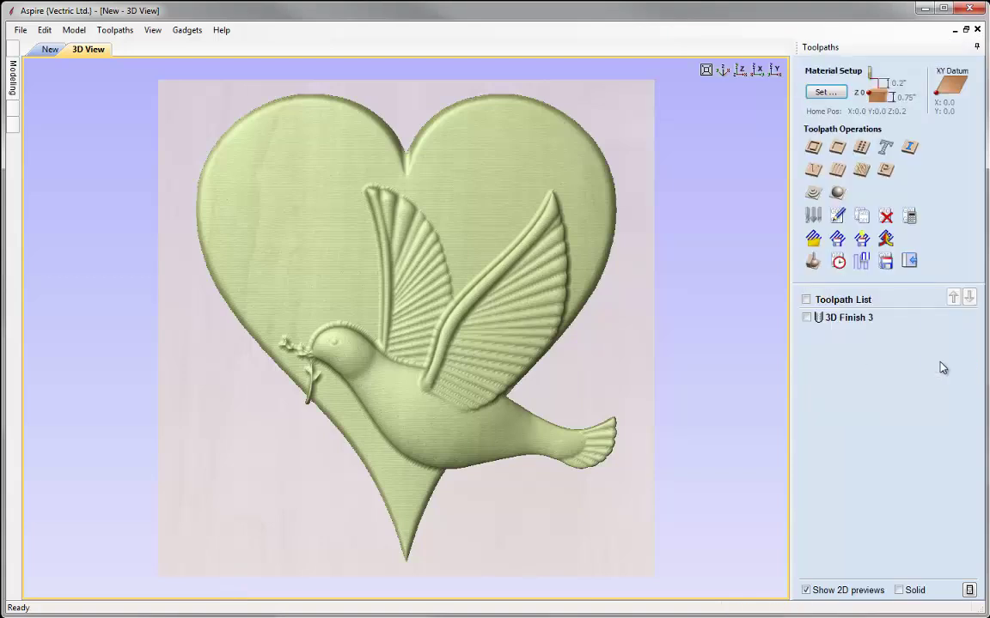
left_click(909, 262)
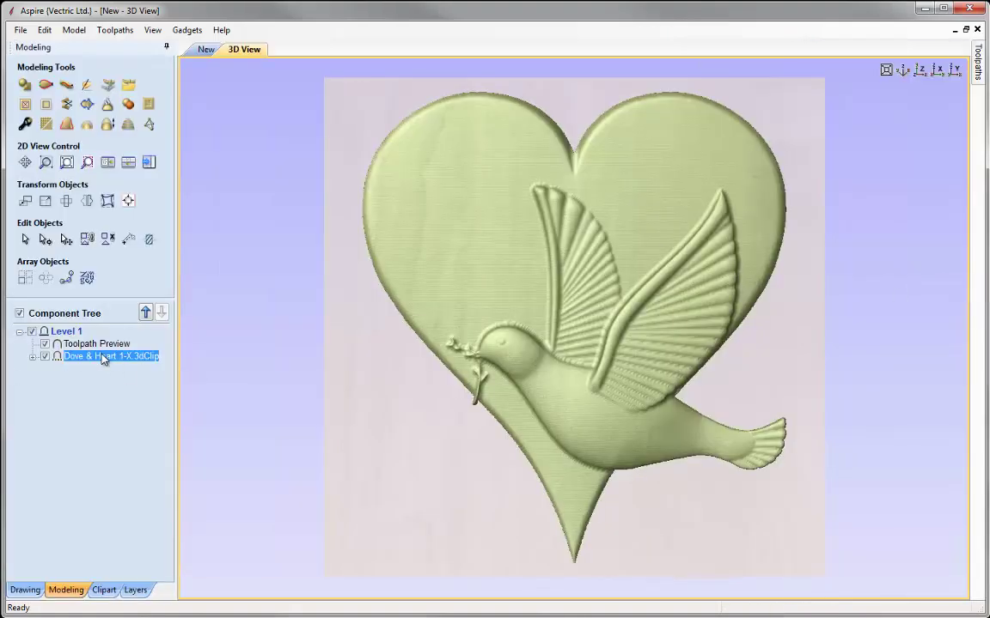
mouse_move(99, 351)
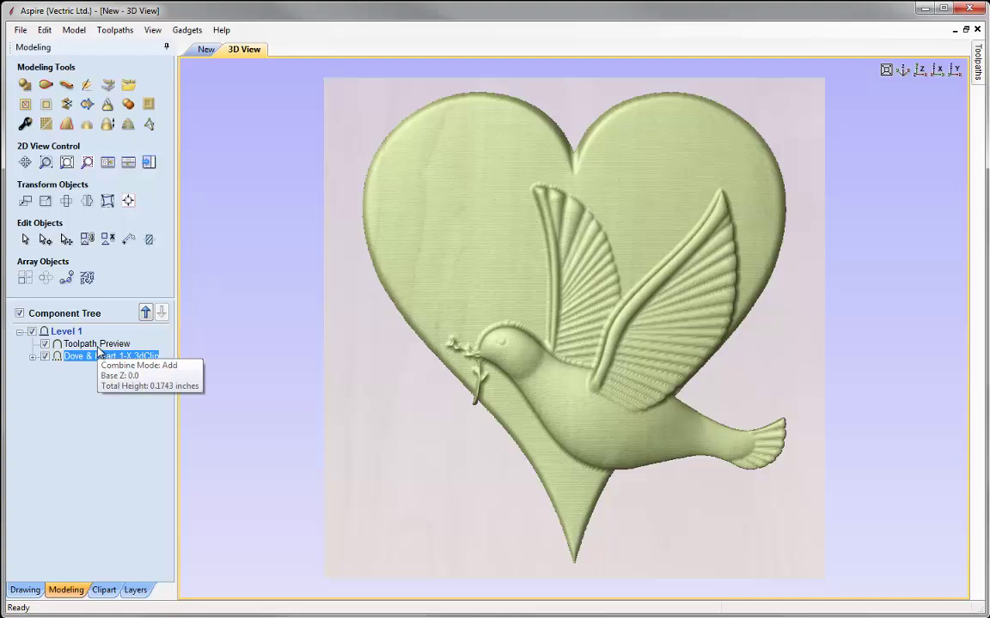
Hide the Dove & Heart component so only the Toolpath Preview component is displayed, and leave nothing selected
key("Escape")
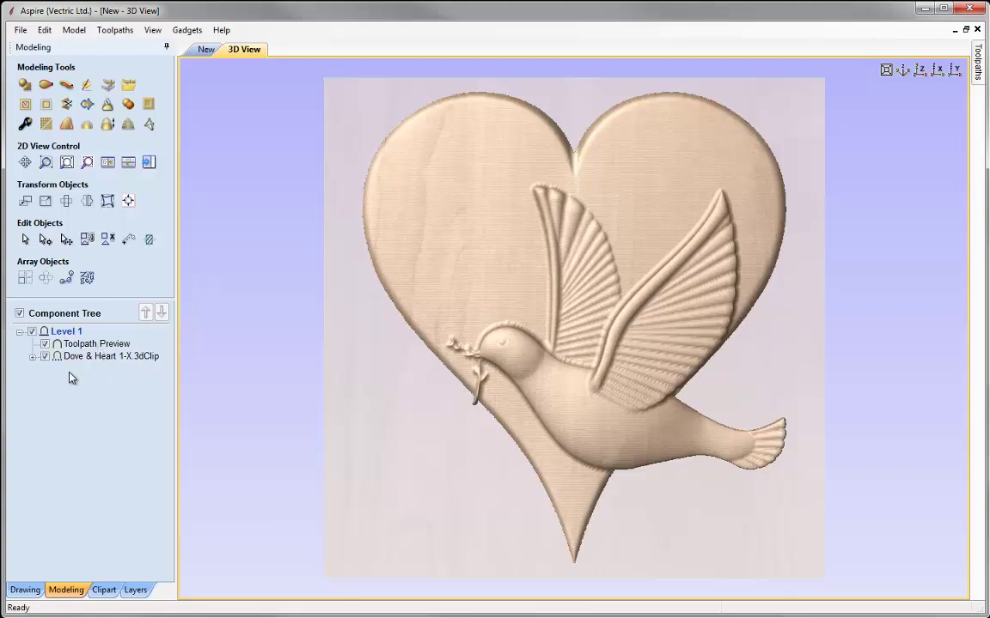
left_click(47, 356)
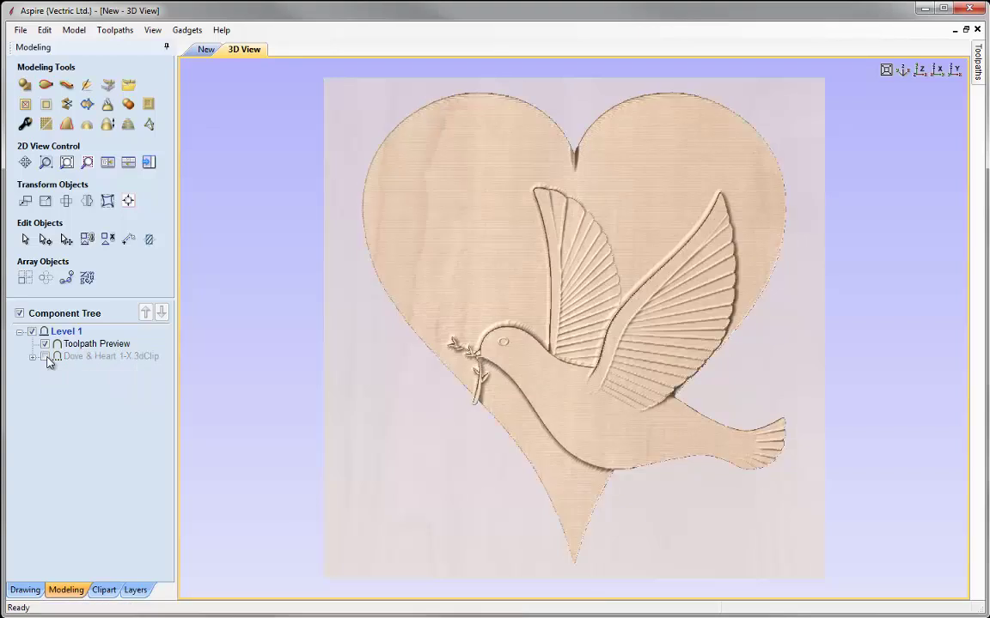
left_click(98, 344)
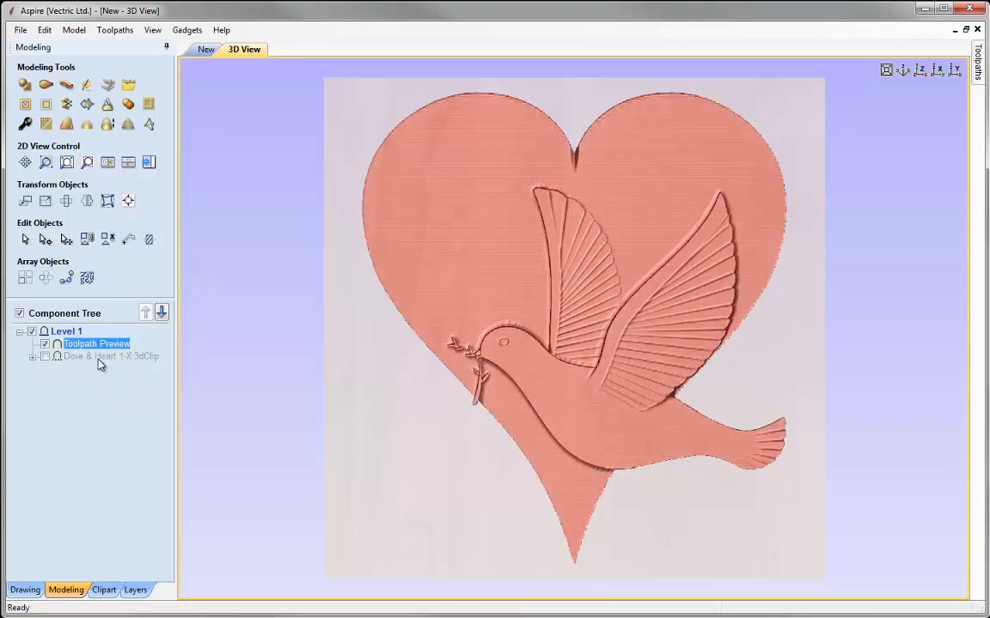
left_click(98, 395)
Examine the Toolpath Preview component in 3D from several angles, focusing on the material left around the dove's edges
left_click_drag(402, 487, 568, 396)
scroll(568, 396, "up", 5)
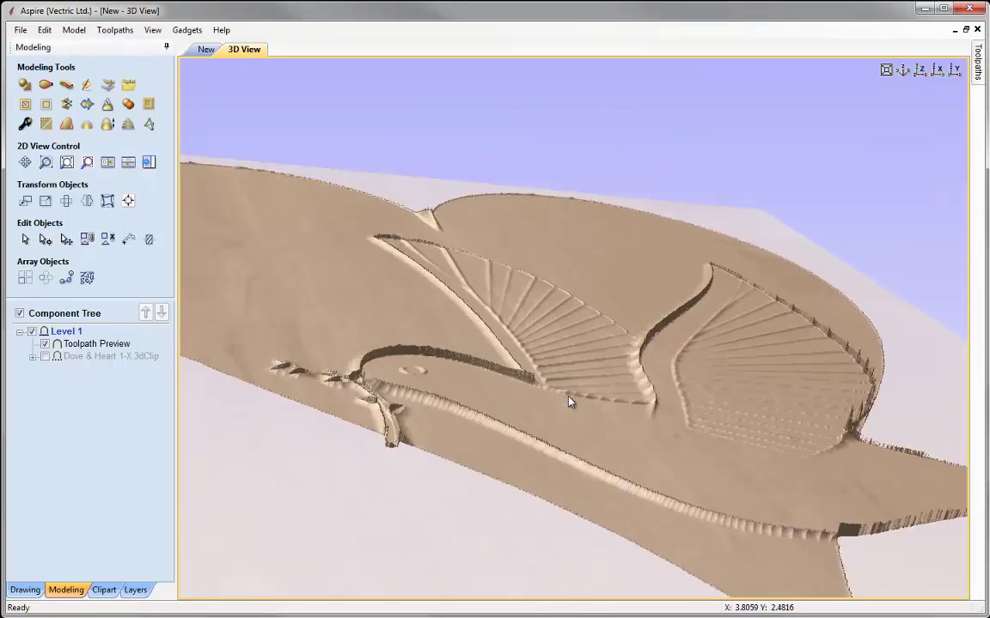
left_click_drag(530, 499, 434, 432)
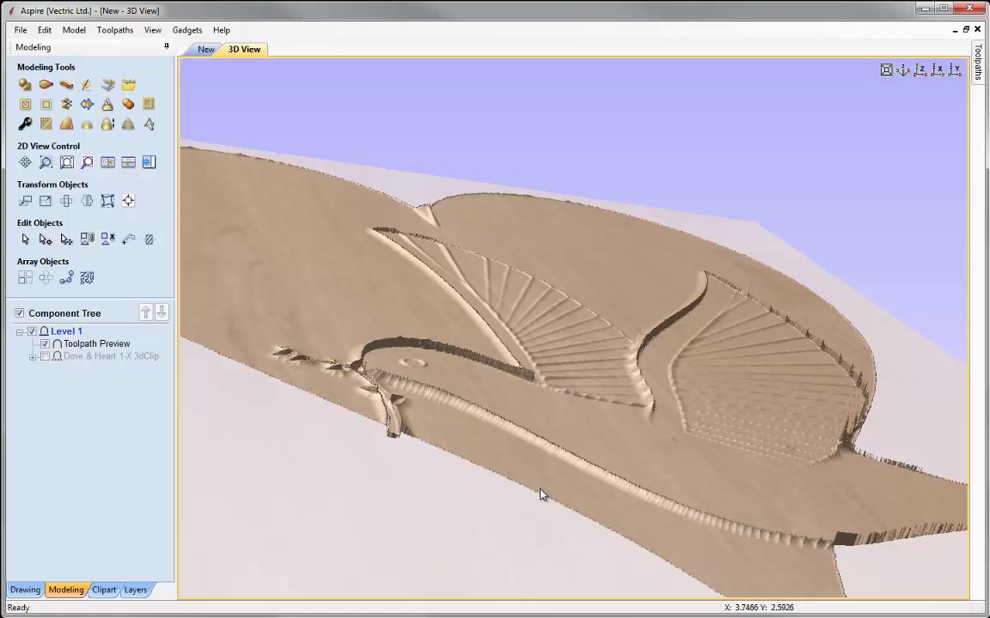
left_click_drag(489, 453, 408, 477)
middle_click_drag(519, 486, 463, 325)
left_click_drag(464, 325, 426, 394)
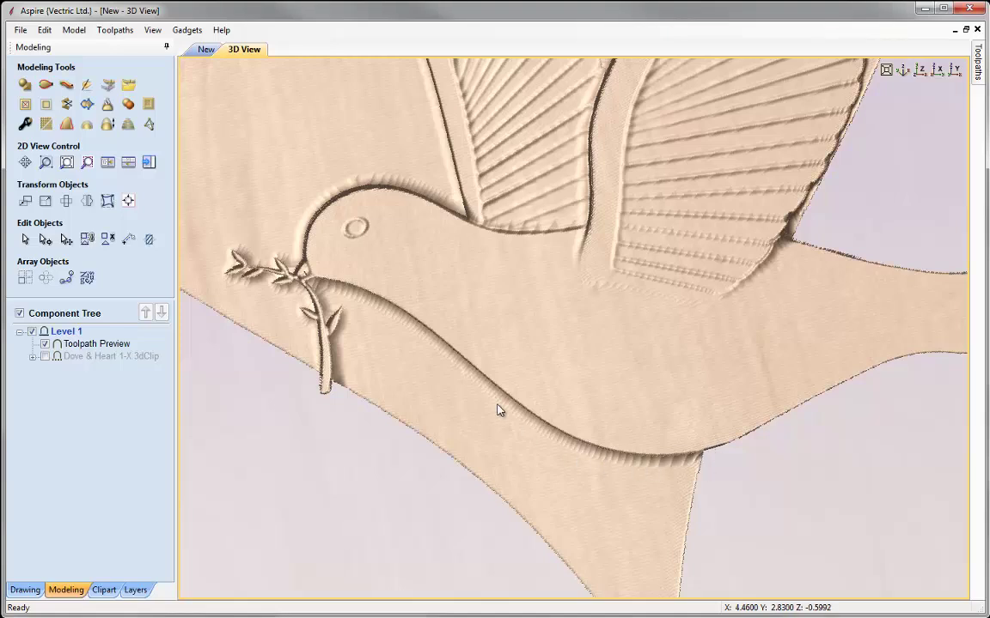
left_click_drag(468, 378, 367, 227)
Open Trace Bitmap in the 2D view and choose the Toolpath Preview component as the image to trace
left_click(206, 50)
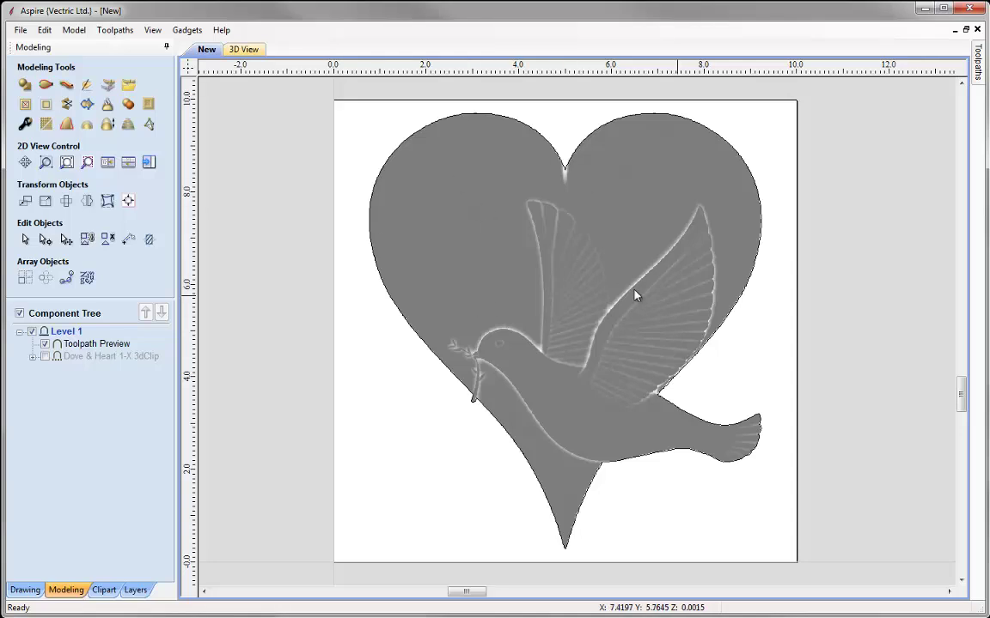
left_click(24, 589)
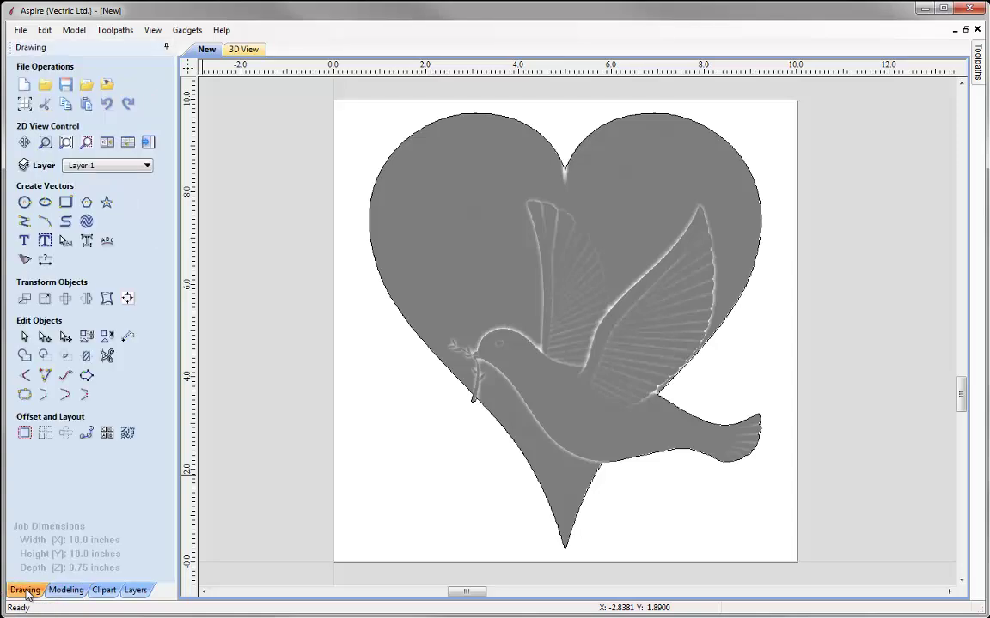
left_click(24, 262)
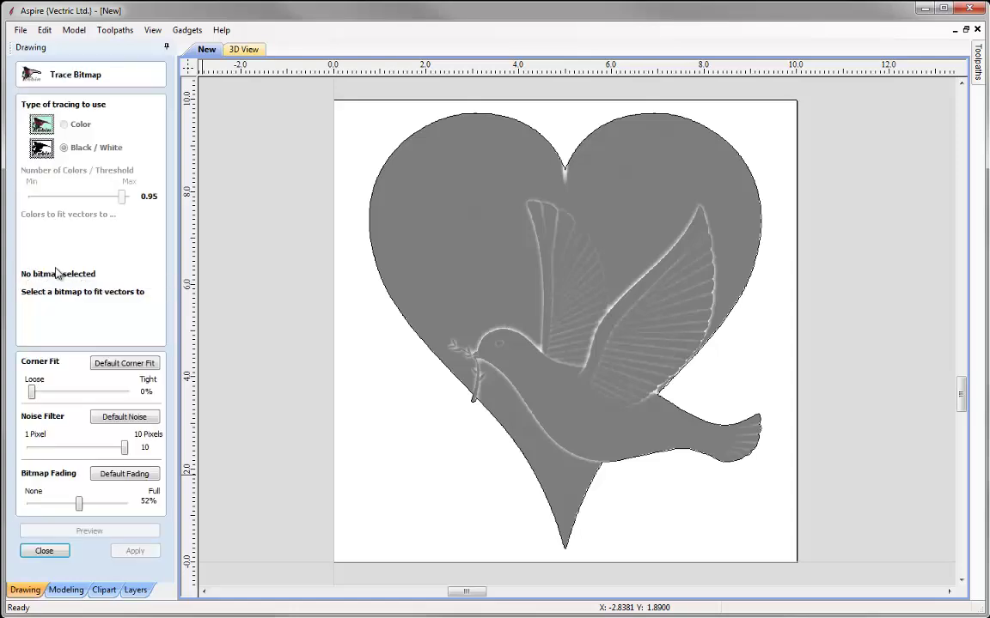
left_click(539, 275)
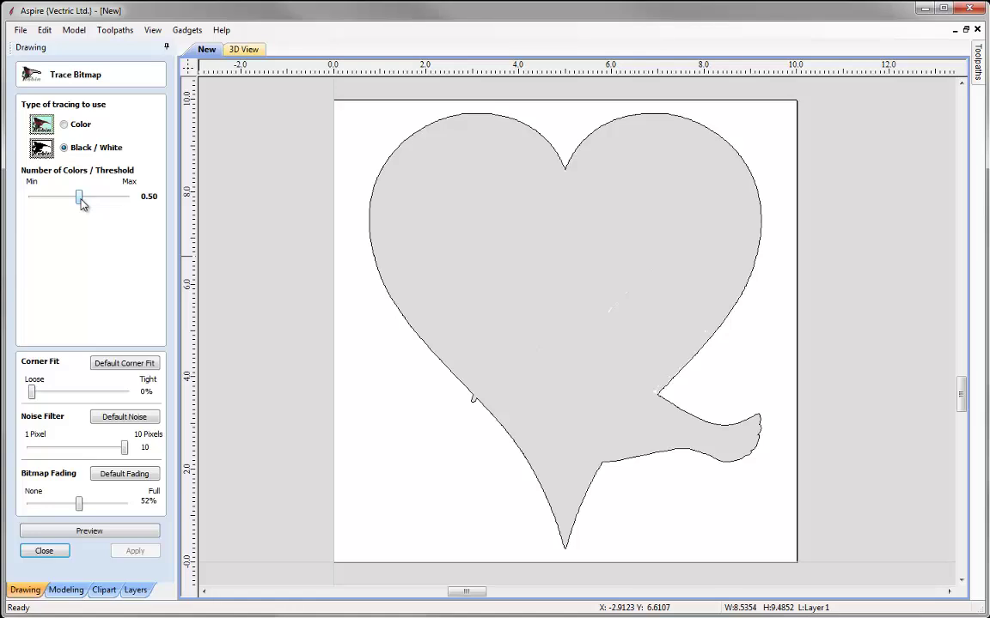
Set the black and white tracing threshold to 0.03
scroll(83, 204, "up", 2)
scroll(84, 205, "down", 6)
scroll(83, 205, "down", 1)
scroll(84, 205, "down", 1)
scroll(84, 204, "down", 5)
scroll(83, 205, "down", 2)
scroll(83, 205, "down", 4)
scroll(83, 204, "down", 5)
scroll(83, 204, "down", 1)
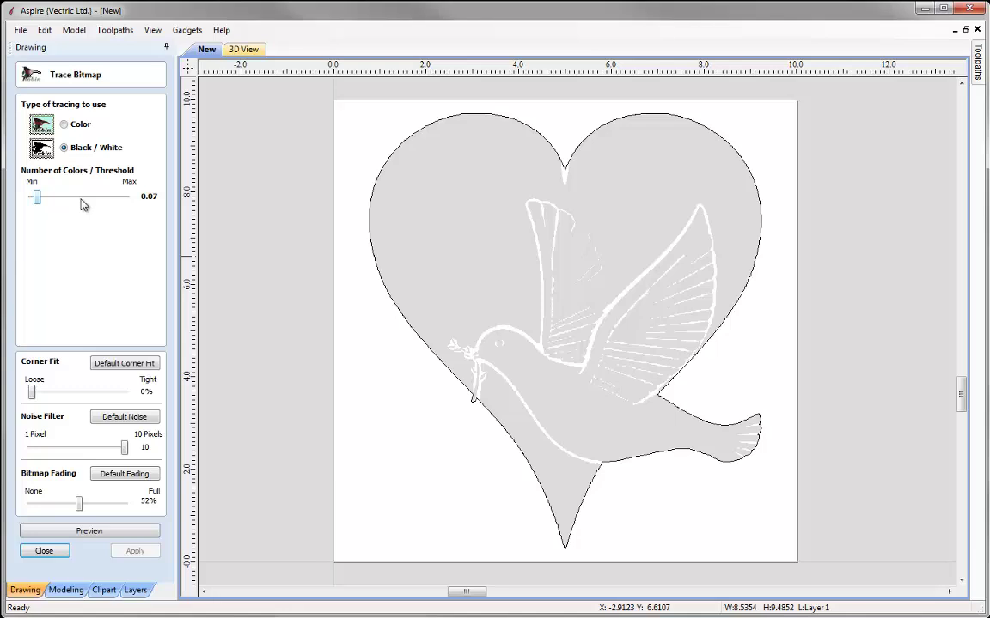
scroll(84, 204, "down", 5)
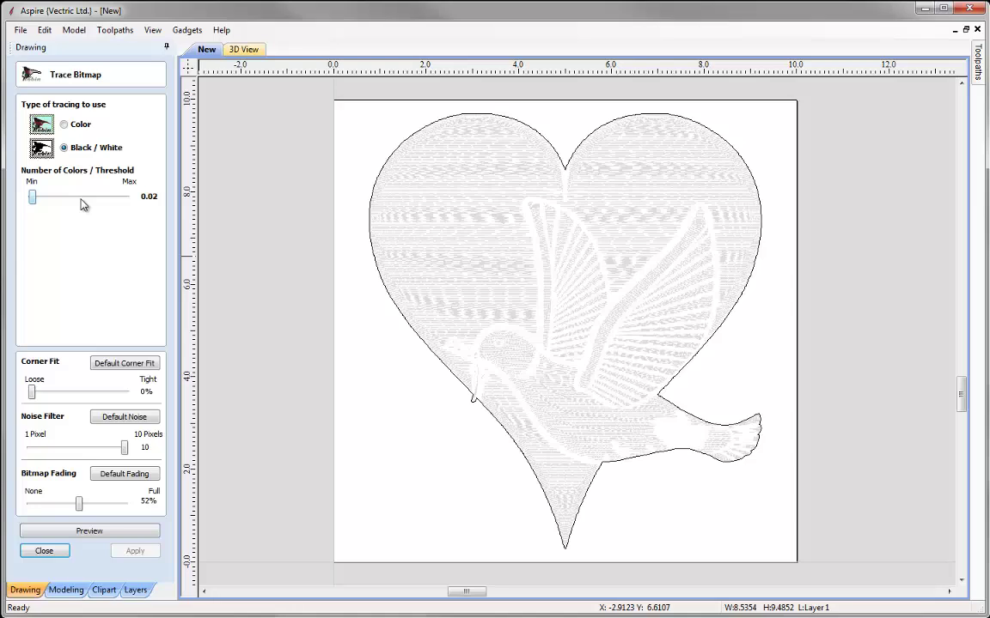
scroll(83, 204, "up", 1)
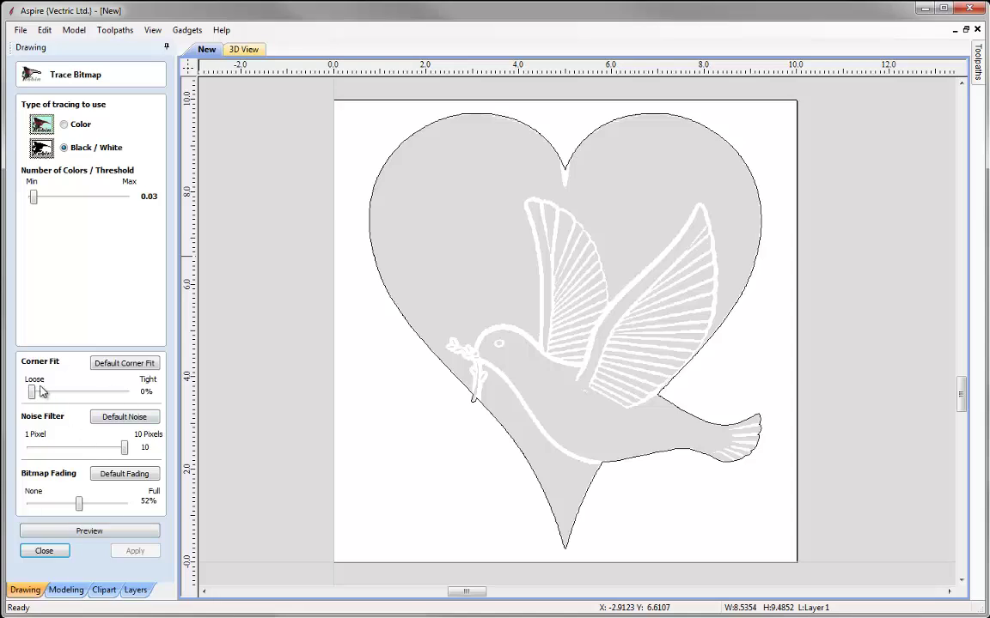
Preview the trace with Corner Fit at 100% and Noise Filter at 1 pixel, and inspect the vectors around the dove's head
left_click_drag(32, 392, 125, 392)
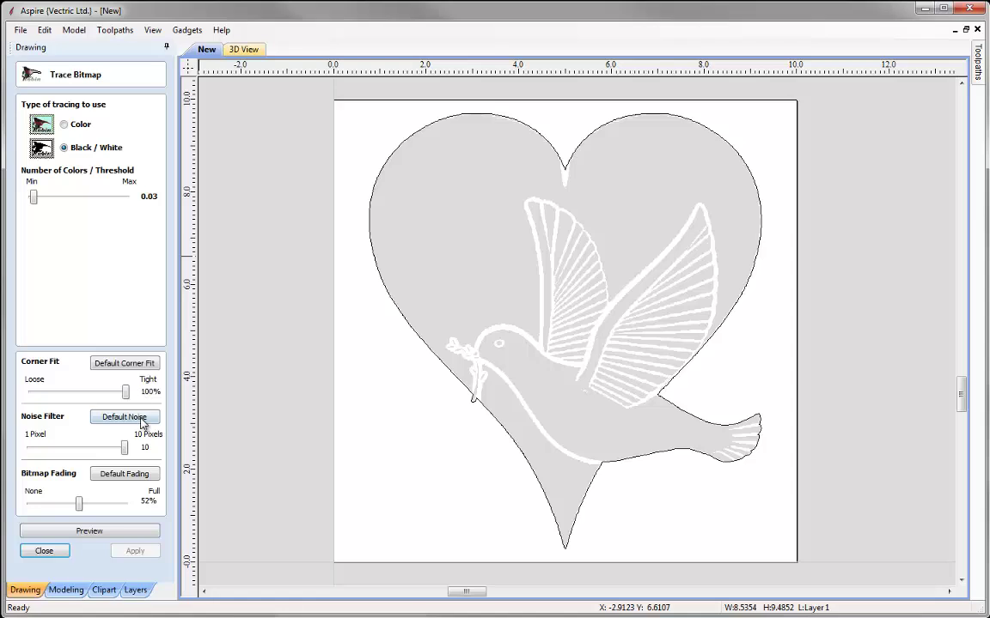
left_click_drag(125, 447, 29, 447)
left_click(113, 531)
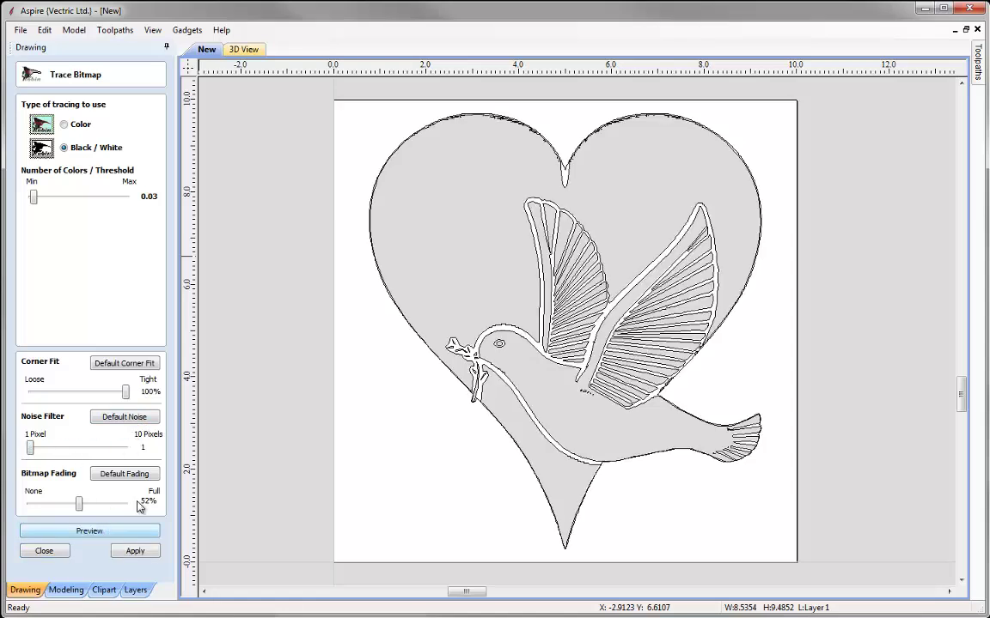
scroll(552, 360, "up", 5)
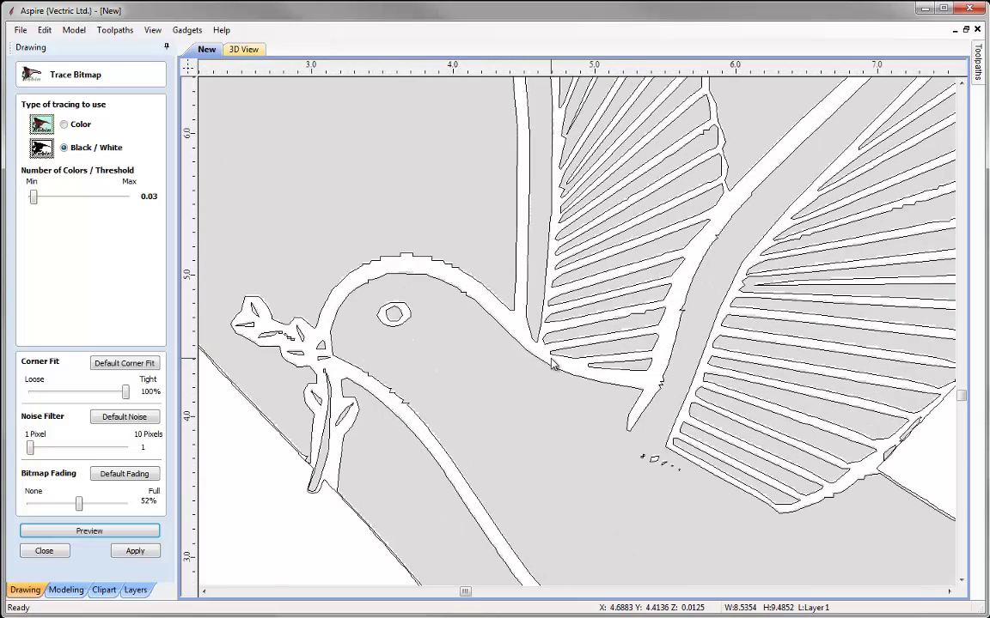
scroll(551, 361, "up", 2)
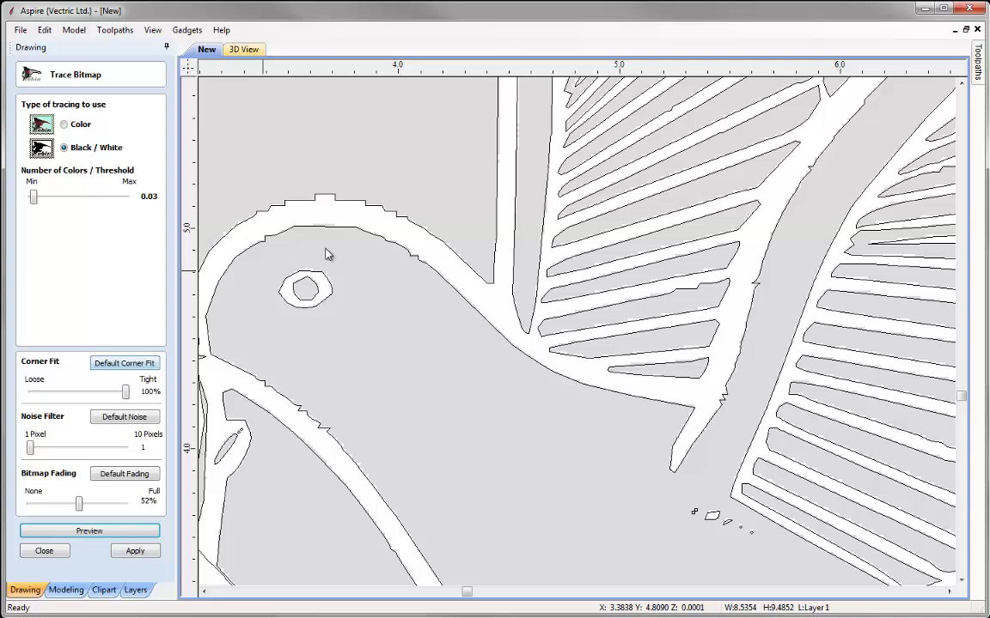
middle_click_drag(749, 196, 740, 305)
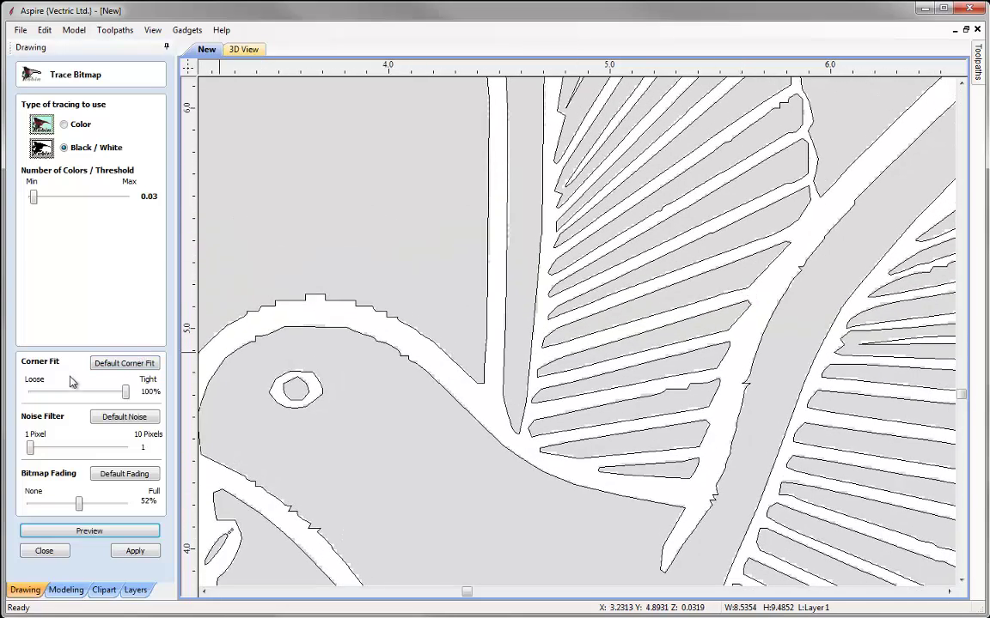
Set Corner Fit to 0% and preview the smoother trace around the dove's body and wings
left_click_drag(126, 392, 30, 394)
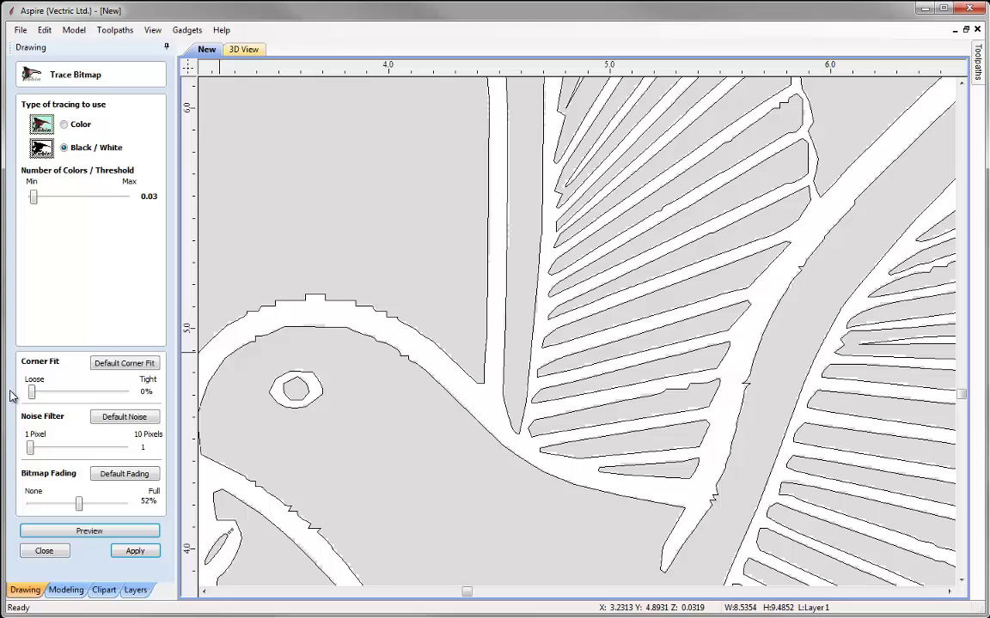
left_click(87, 532)
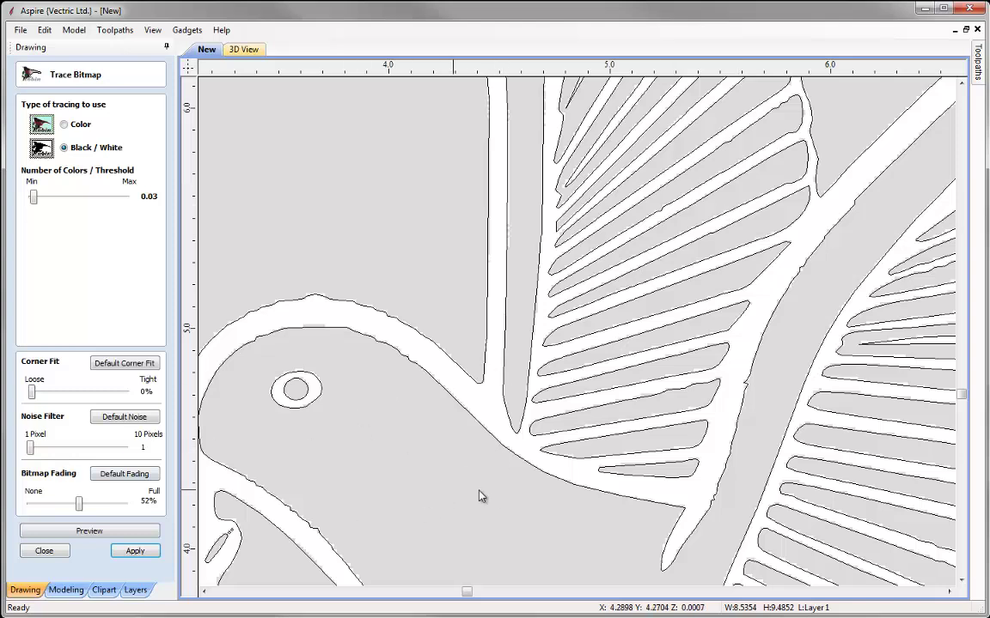
mouse_move(507, 465)
middle_mouse_down()
mouse_move(469, 254)
mouse_move(453, 258)
middle_mouse_up()
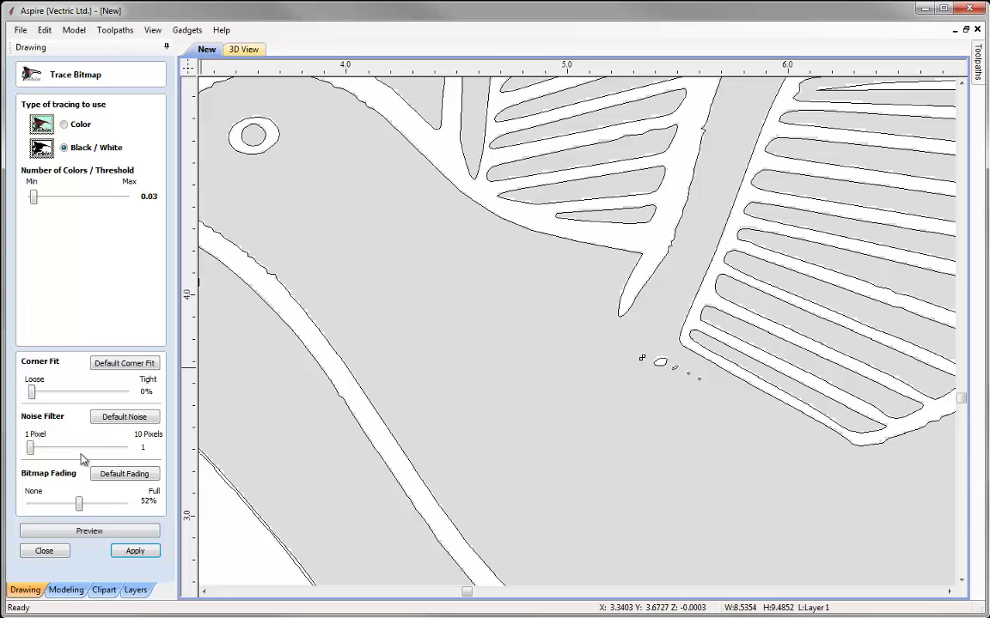
Set the Noise Filter to 10 pixels, preview the trace, apply it and close Trace Bitmap
left_click_drag(31, 448, 140, 453)
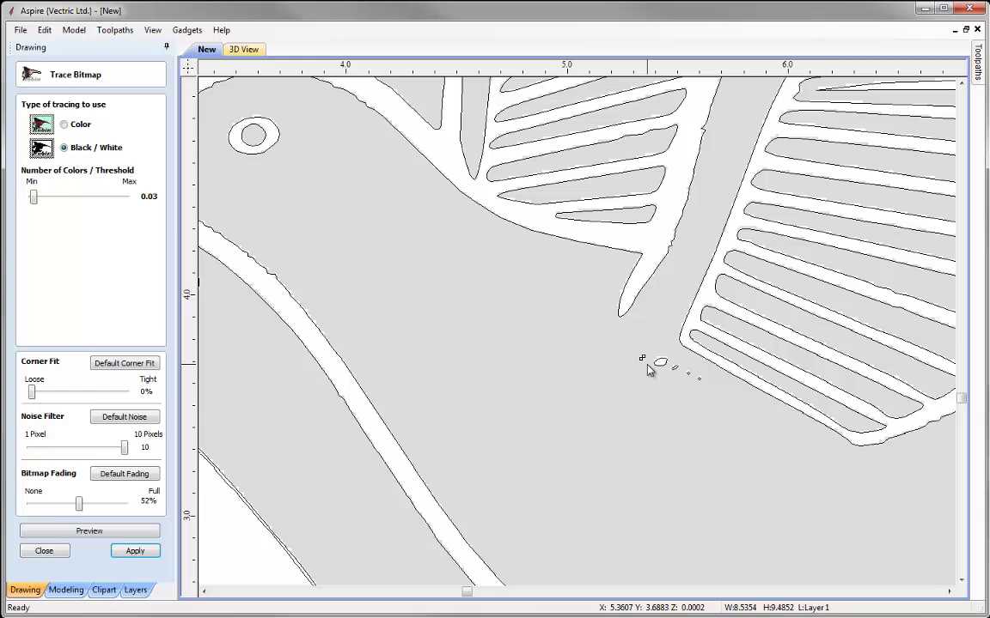
left_click(109, 533)
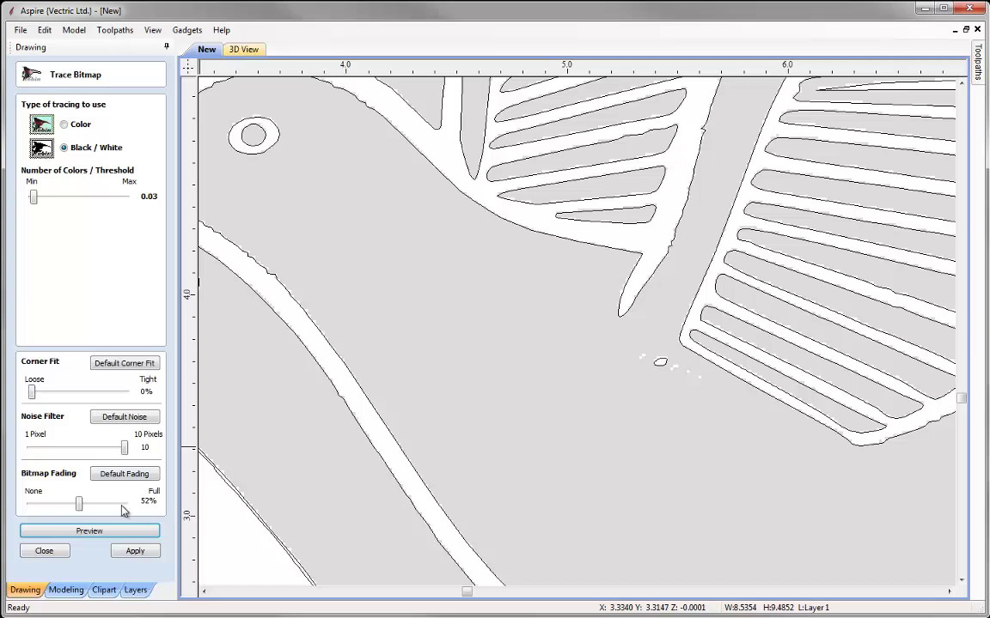
left_click(133, 551)
left_click(47, 550)
Hide the Toolpath Preview component so only the traced vectors are displayed
scroll(548, 452, "down", 5)
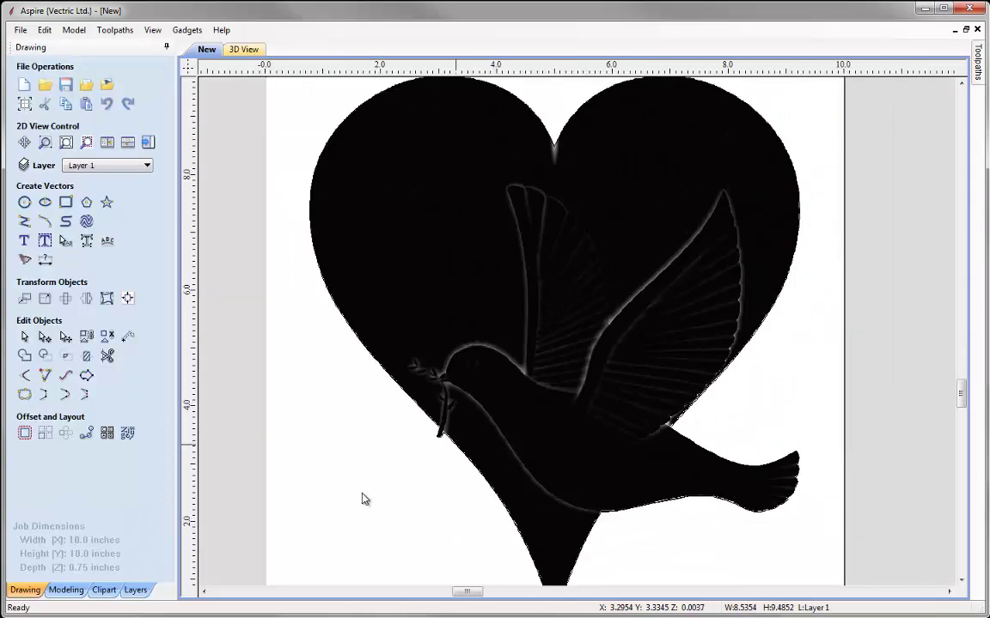
left_click(62, 590)
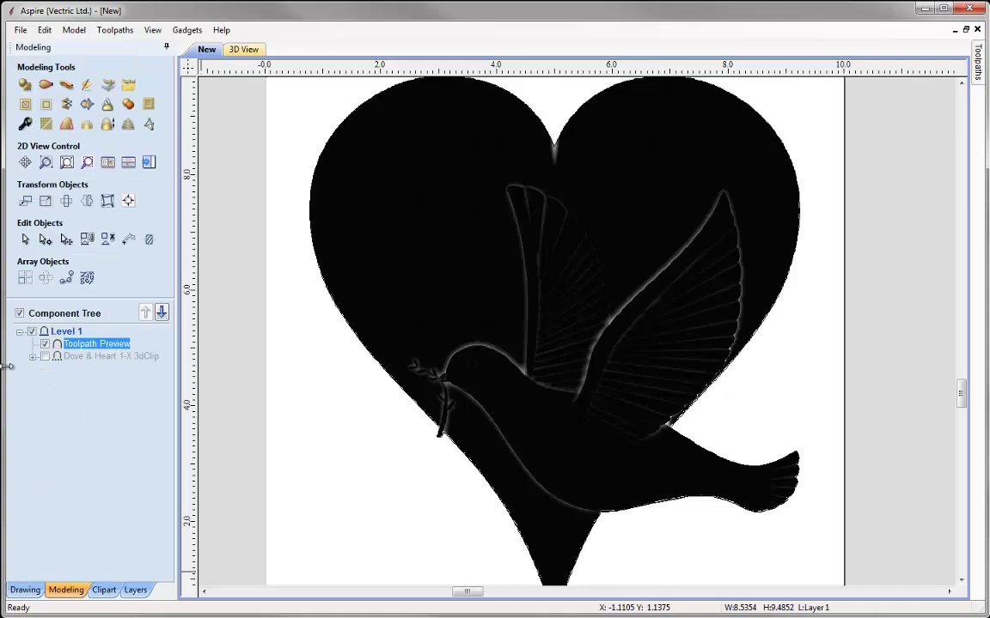
left_click(45, 345)
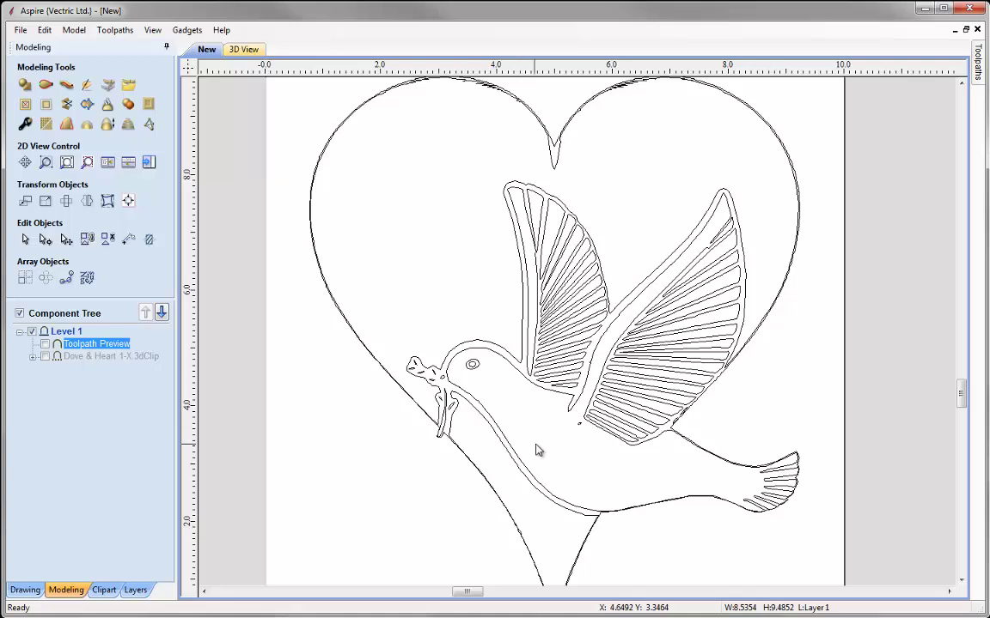
Delete the small stray vector between the dove's wings and body, and check the wing vectors for other fragments
scroll(564, 453, "up", 5)
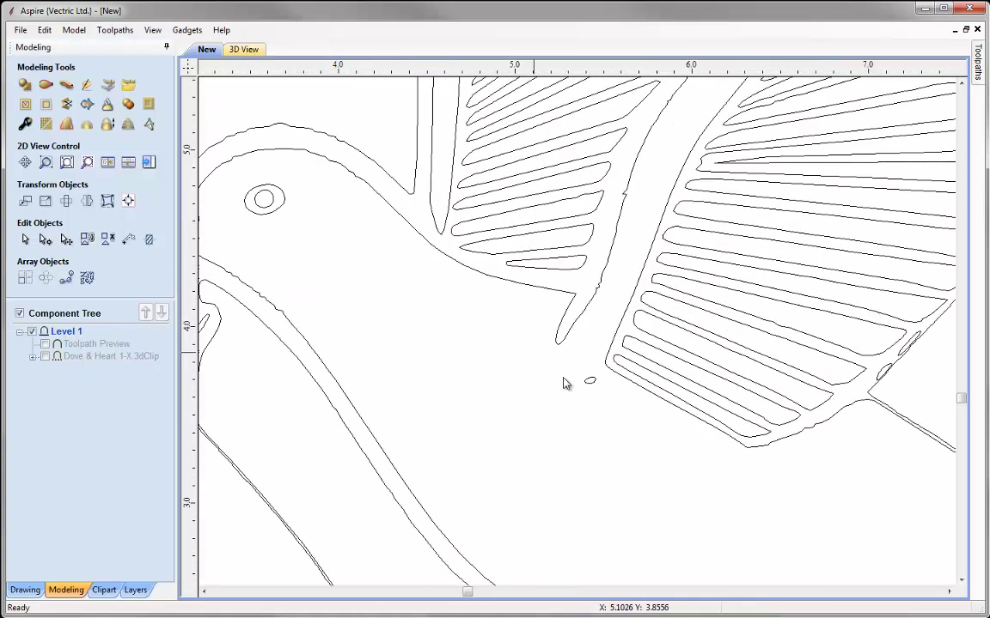
left_click(589, 381)
key("Delete")
middle_click_drag(818, 234, 515, 538)
middle_click_drag(712, 246, 691, 395)
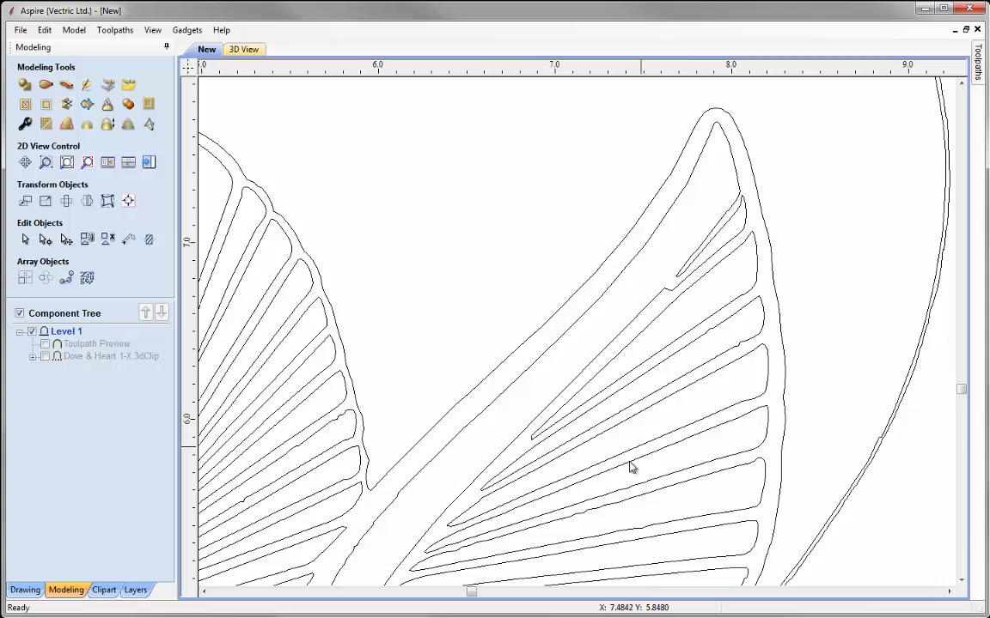
Select and delete the small fragment vectors inside the leaves of the olive branch
middle_click_drag(630, 466, 769, 172)
scroll(710, 359, "down", 3)
middle_click_drag(637, 502, 793, 485)
left_click_drag(410, 277, 509, 424)
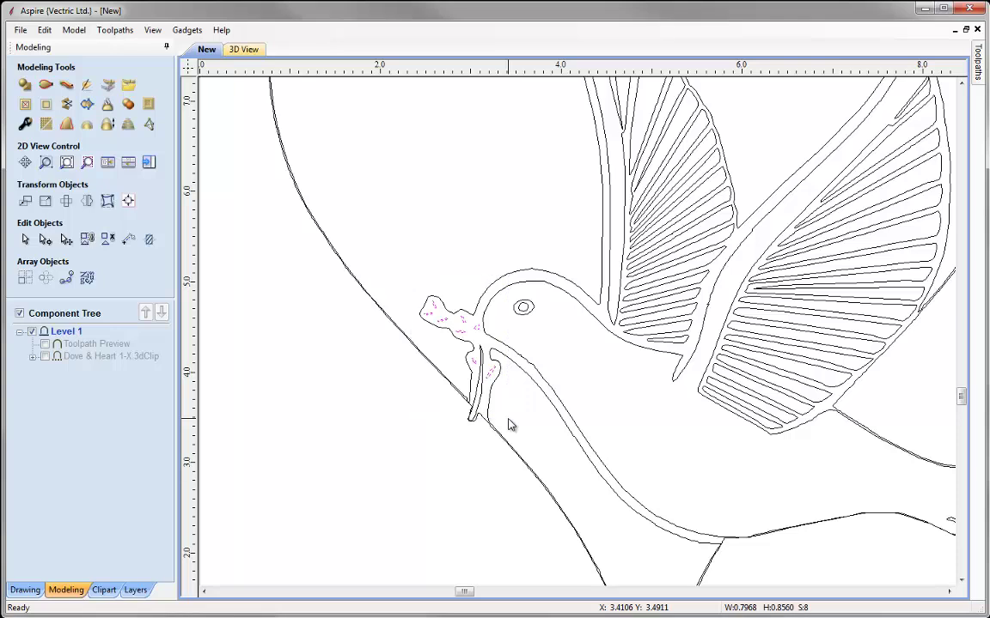
key("Escape")
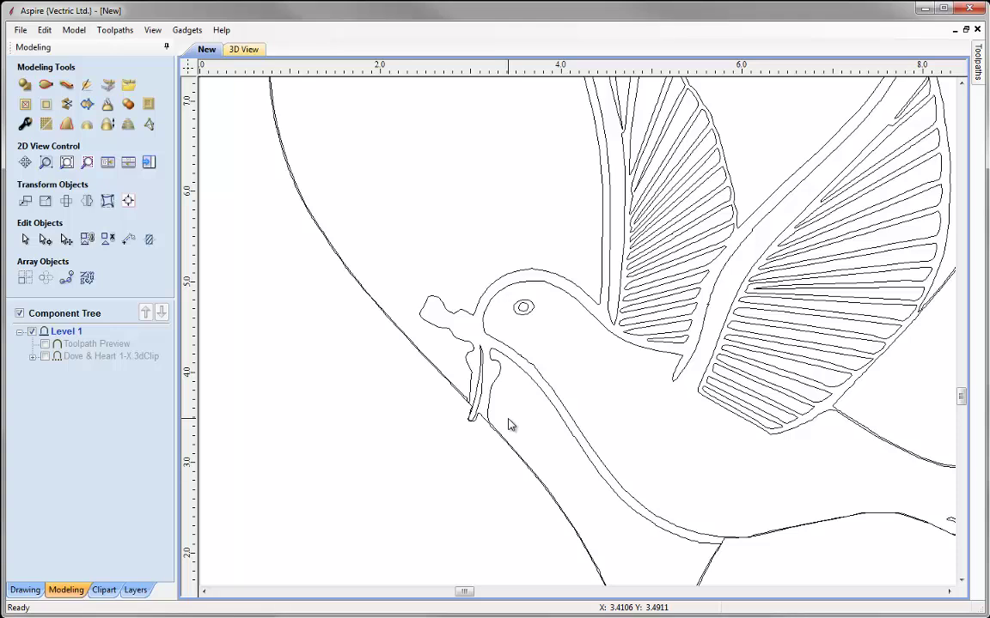
Fit Bezier curves to all the traced vectors with a 0.02 inch tolerance, keeping sharp corners and replacing the selected vectors
scroll(510, 424, "down", 3)
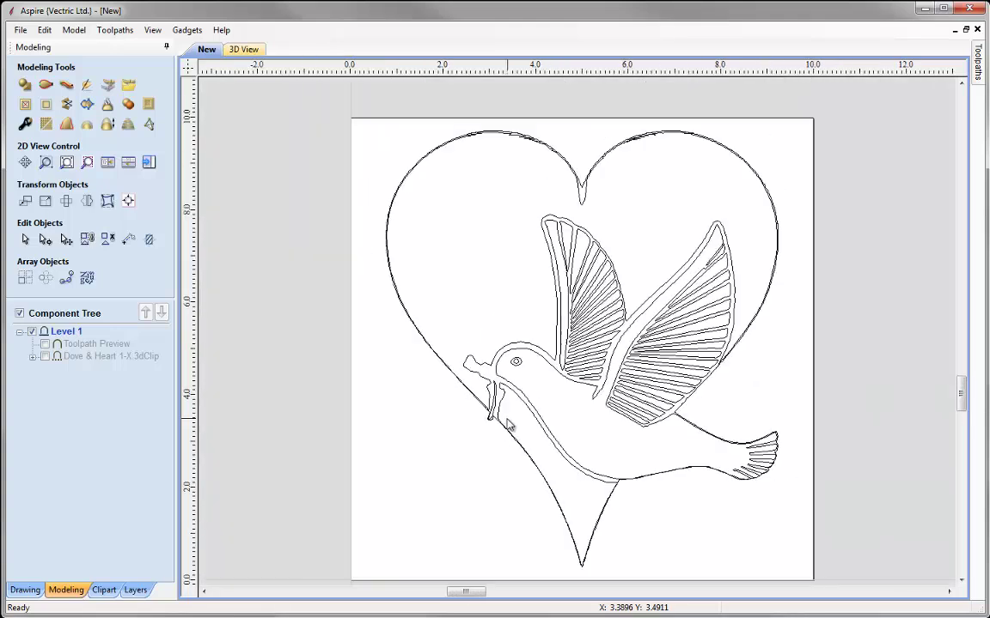
scroll(507, 425, "up", 2)
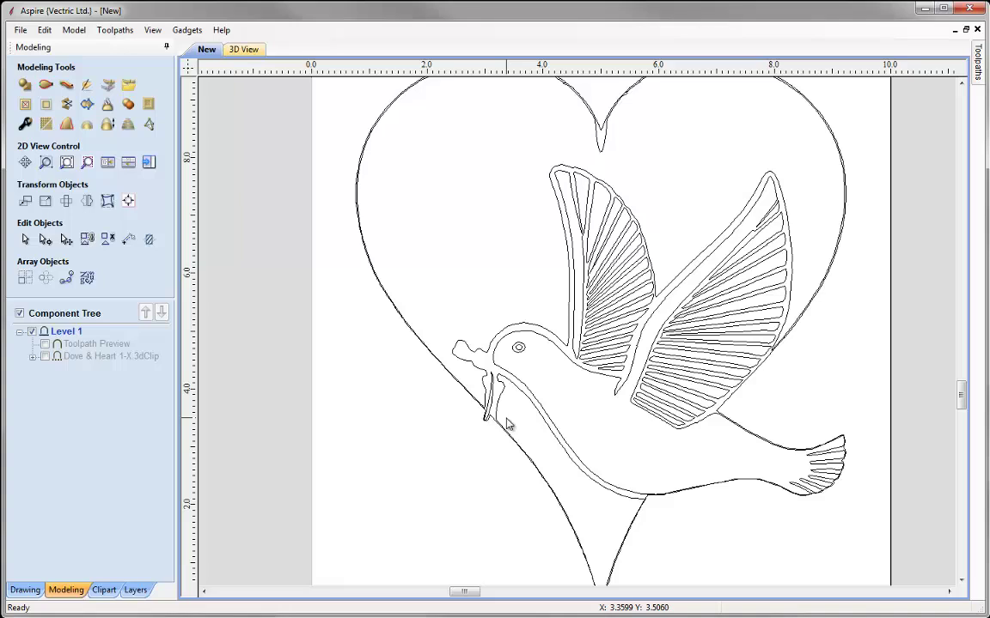
key("ctrl+a")
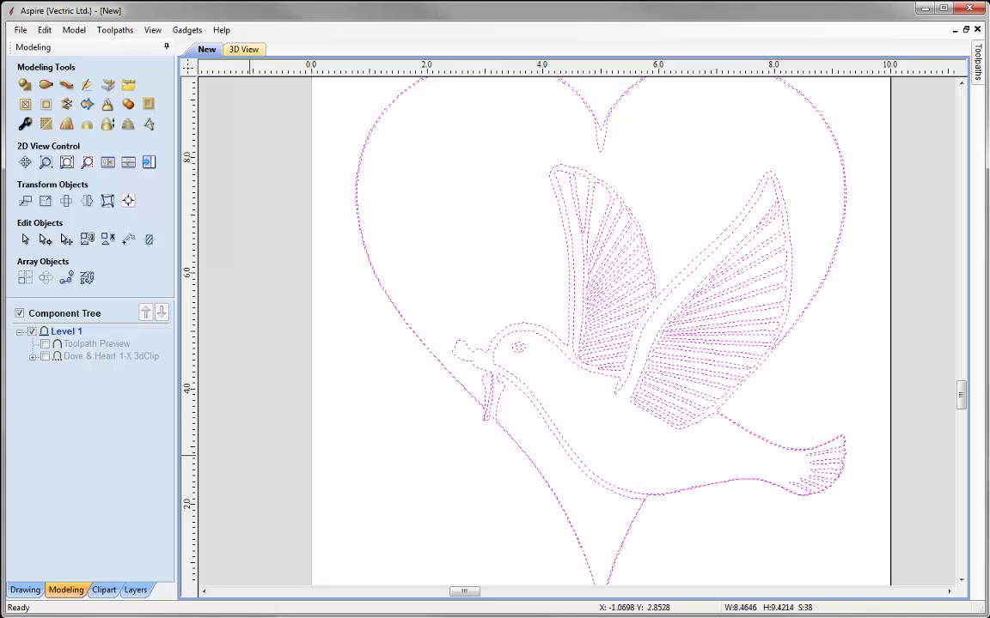
left_click(24, 590)
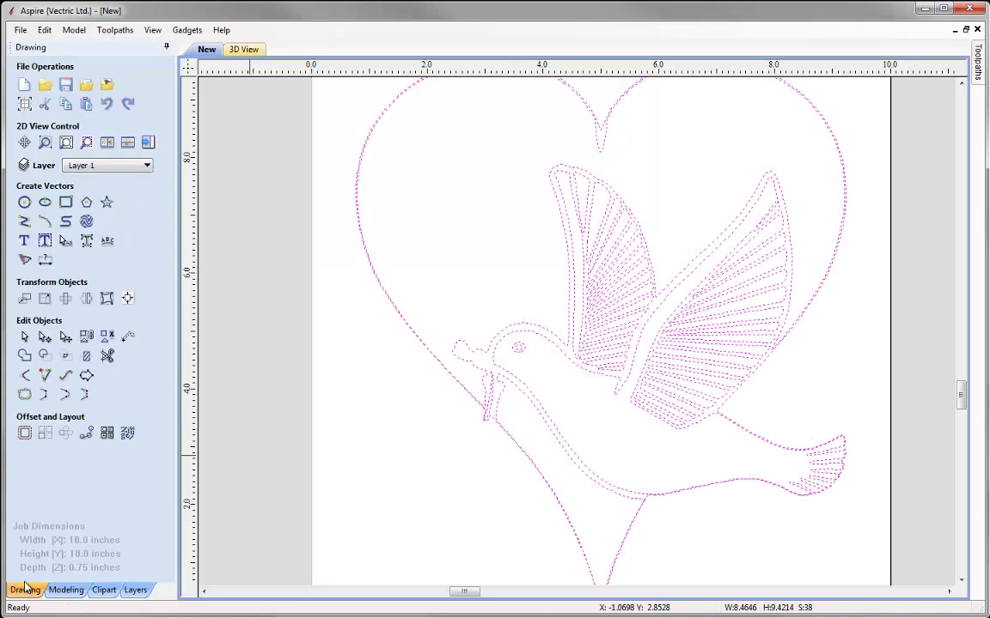
left_click(67, 378)
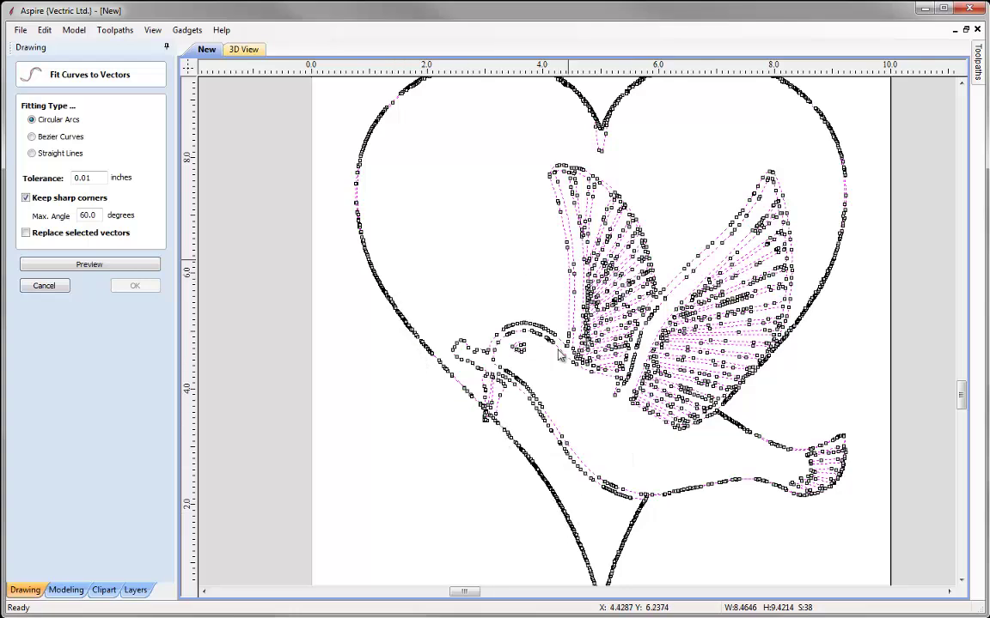
scroll(661, 367, "up", 3)
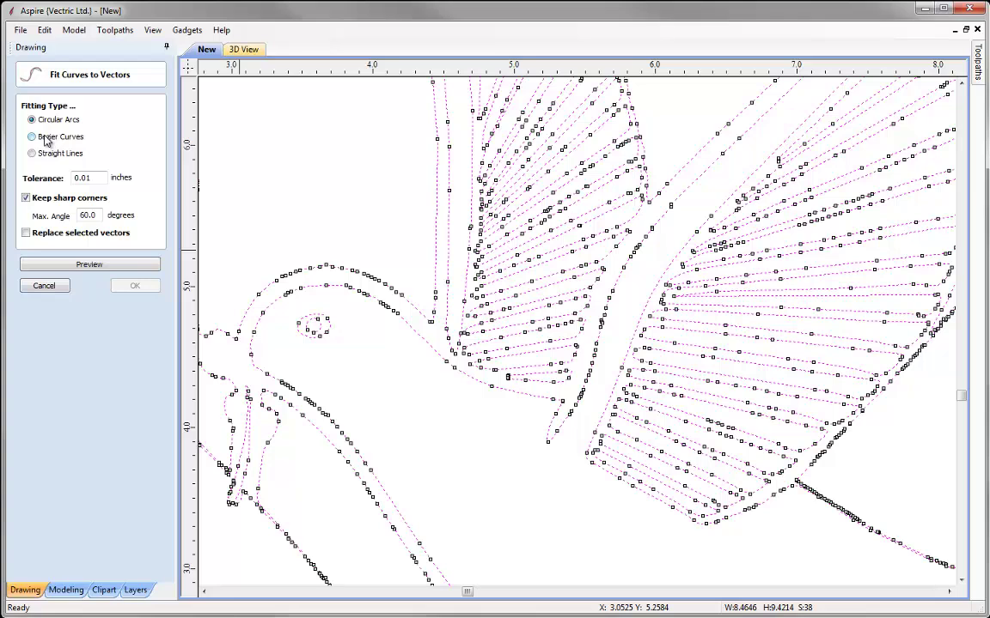
left_click(32, 137)
left_click(98, 176)
left_click(82, 267)
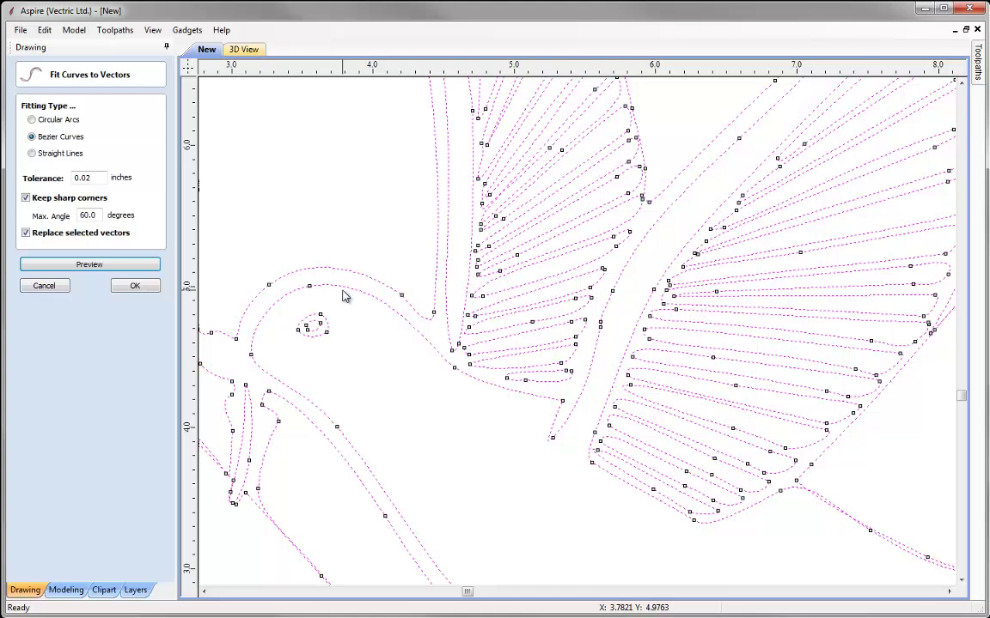
left_click(133, 286)
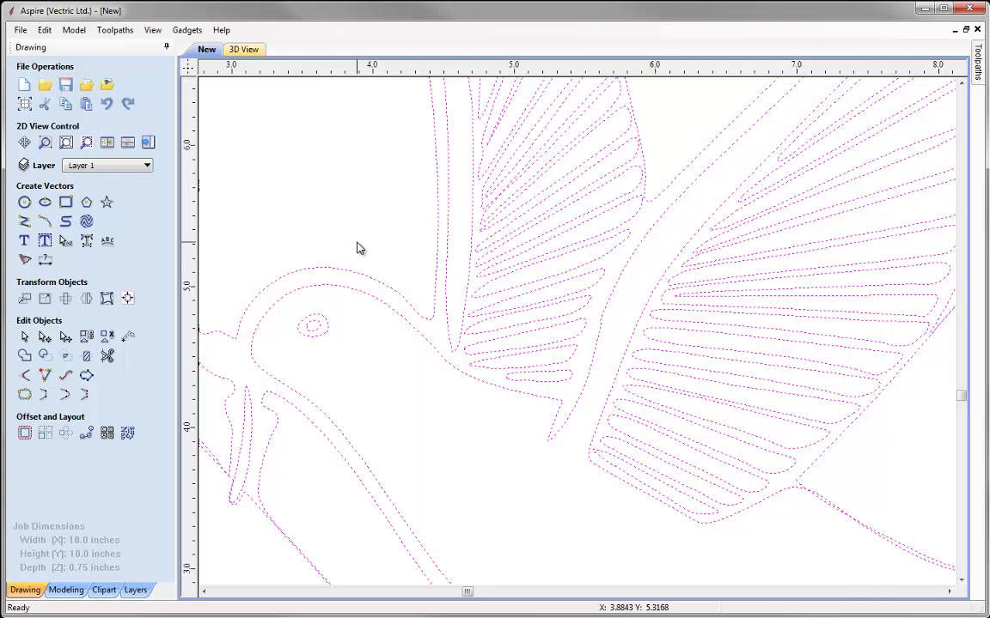
Examine the smoothed vectors around the dove's head, eye and wings, and across the whole heart
scroll(359, 248, "down", 3)
scroll(420, 333, "up", 3)
scroll(397, 259, "up", 3)
scroll(477, 303, "up", 3)
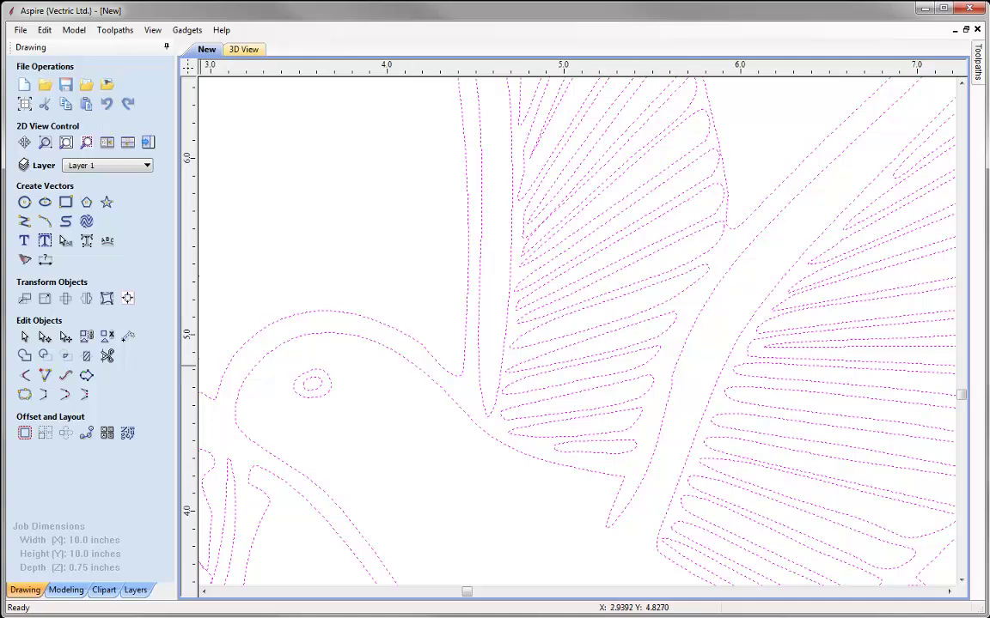
scroll(339, 387, "down", 4)
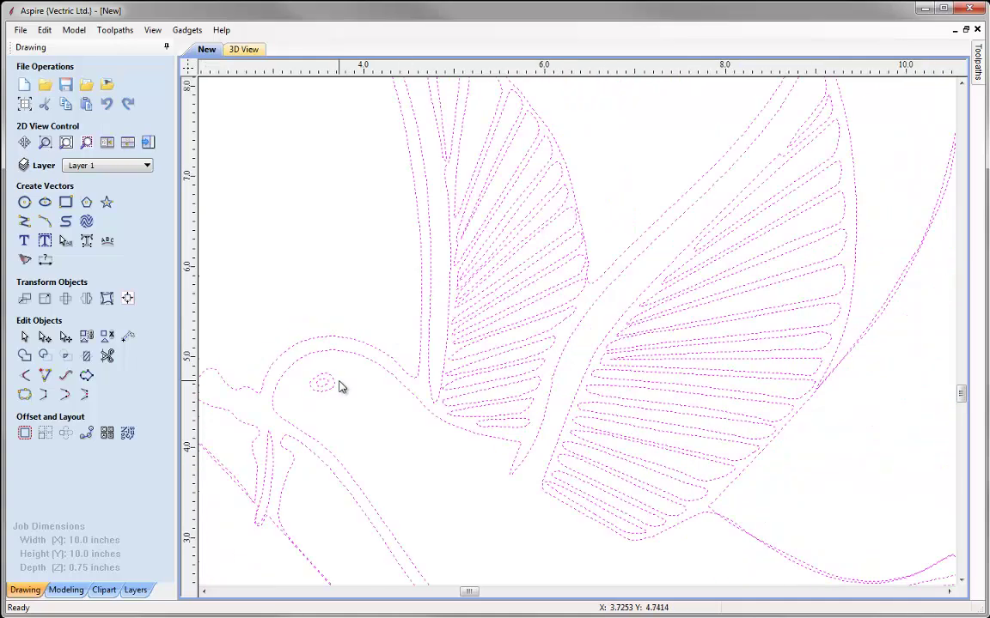
middle_click_drag(395, 382, 409, 358)
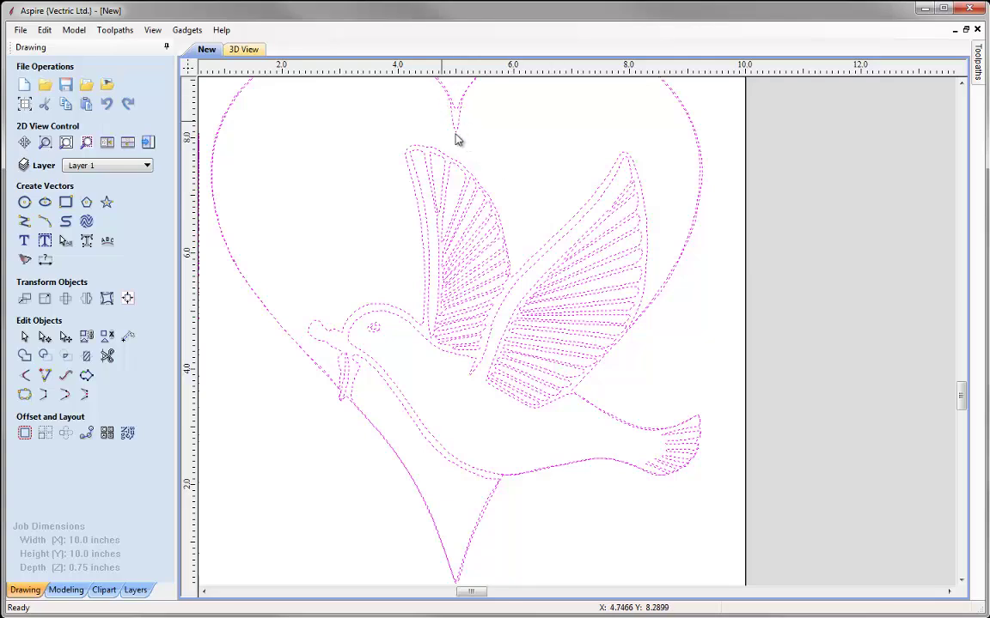
Show the Dove & Heart 1-X component in the 3D view
left_click(247, 50)
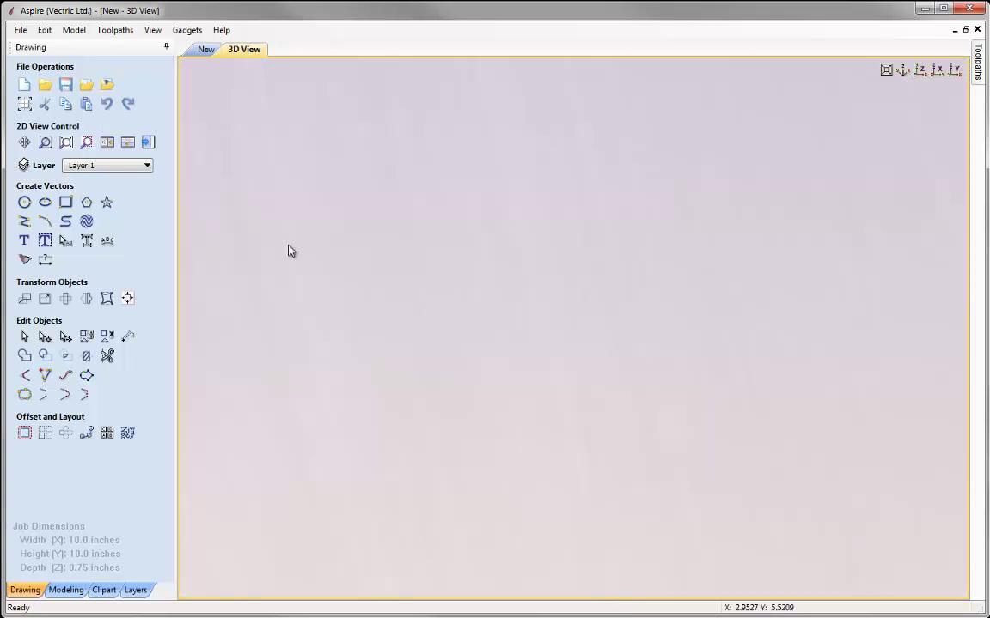
left_click_drag(287, 250, 453, 281)
left_click_drag(519, 281, 391, 393)
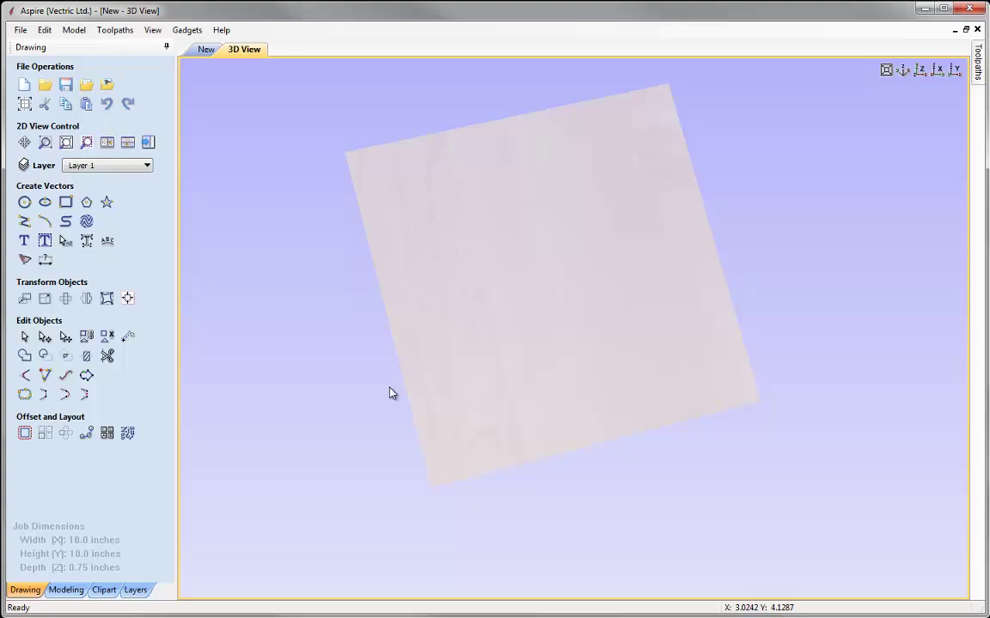
left_click(66, 590)
left_click(45, 357)
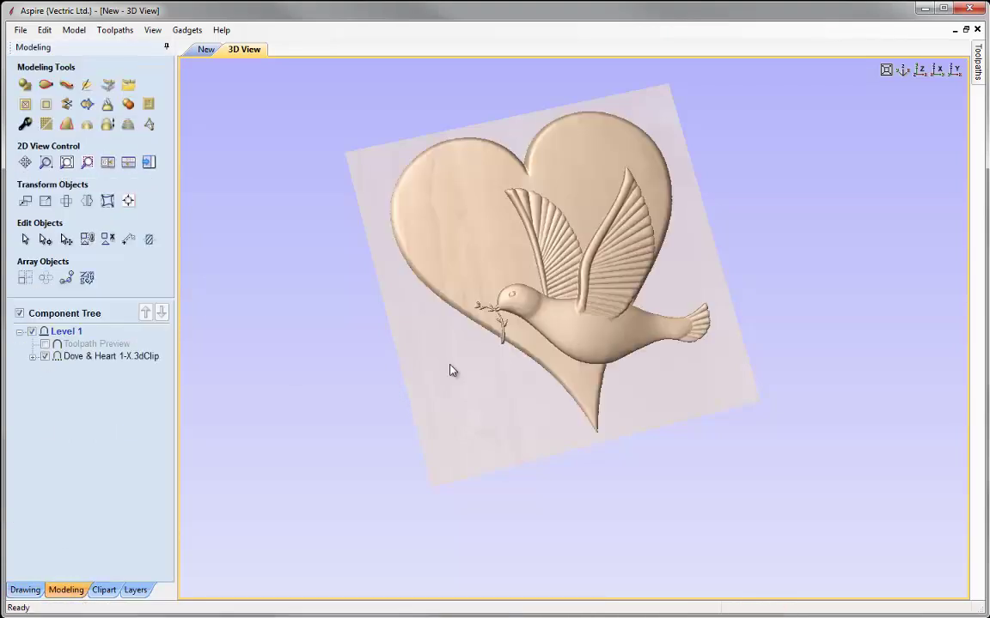
Examine the relief from straight above in 3D, looking closely at the wing feathers, olive branch and heart edges
left_click_drag(640, 376, 501, 293)
scroll(557, 312, "up", 3)
scroll(546, 311, "down", 3)
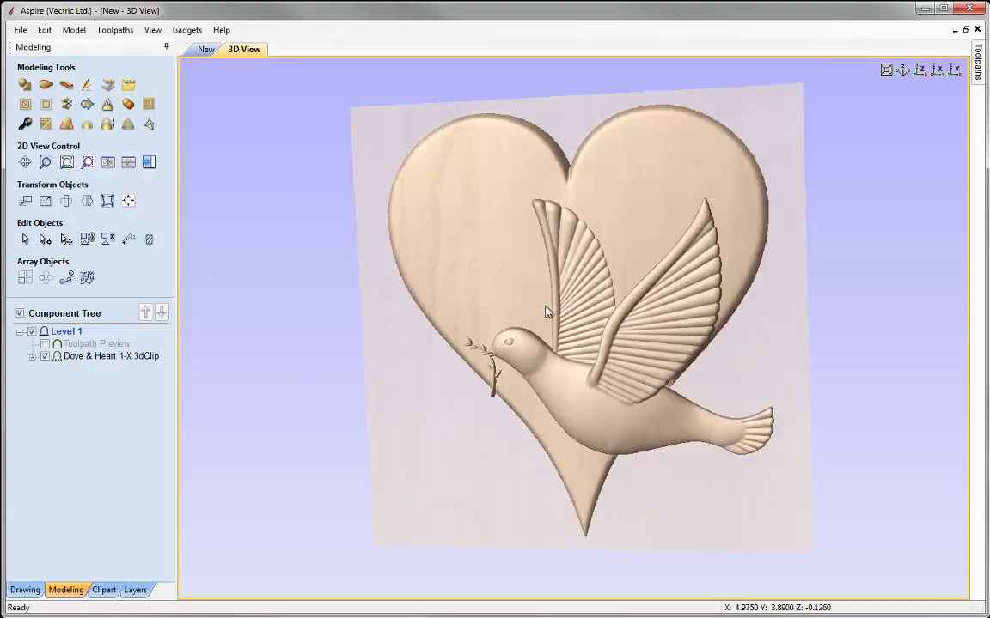
left_click(922, 71)
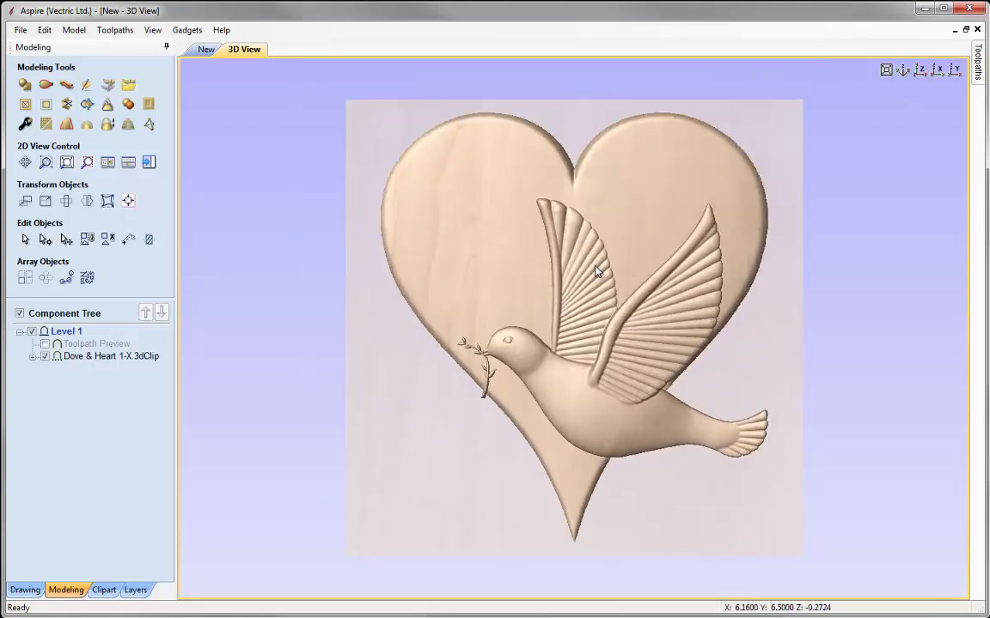
scroll(570, 227, "up", 2)
scroll(571, 227, "up", 1)
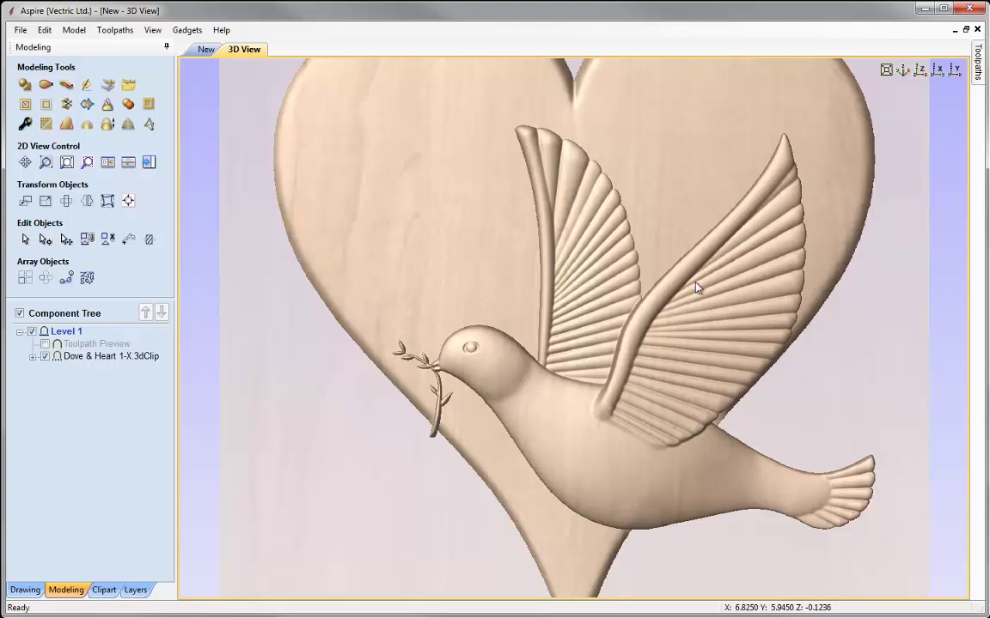
scroll(619, 138, "down", 4)
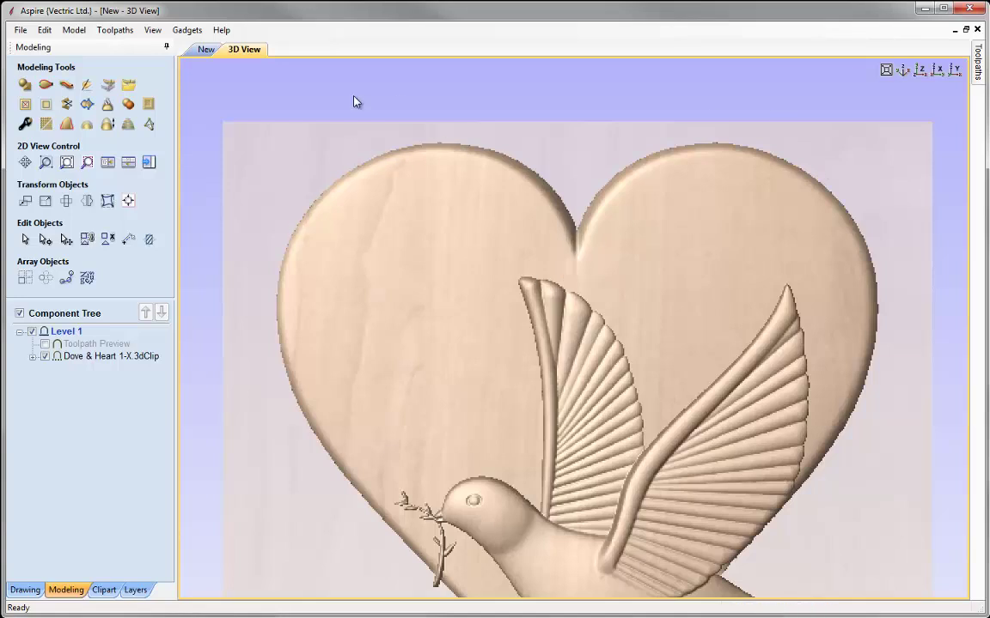
Compare the smoothed vectors with the relief in the 2D view, checking the dove's head, olive branch and upper notch of the heart
left_click(208, 52)
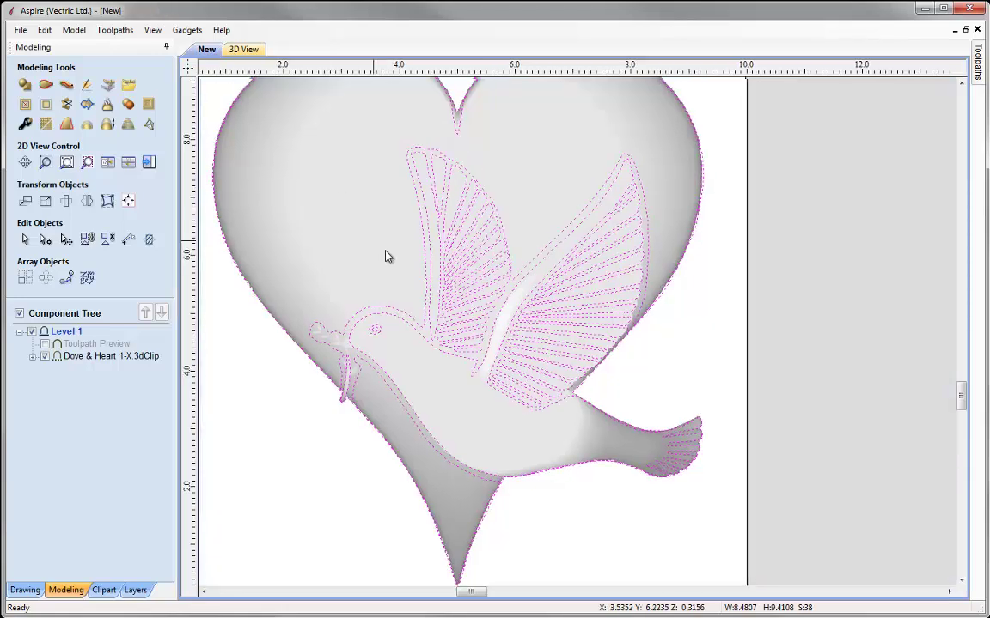
middle_click_drag(386, 256, 439, 296)
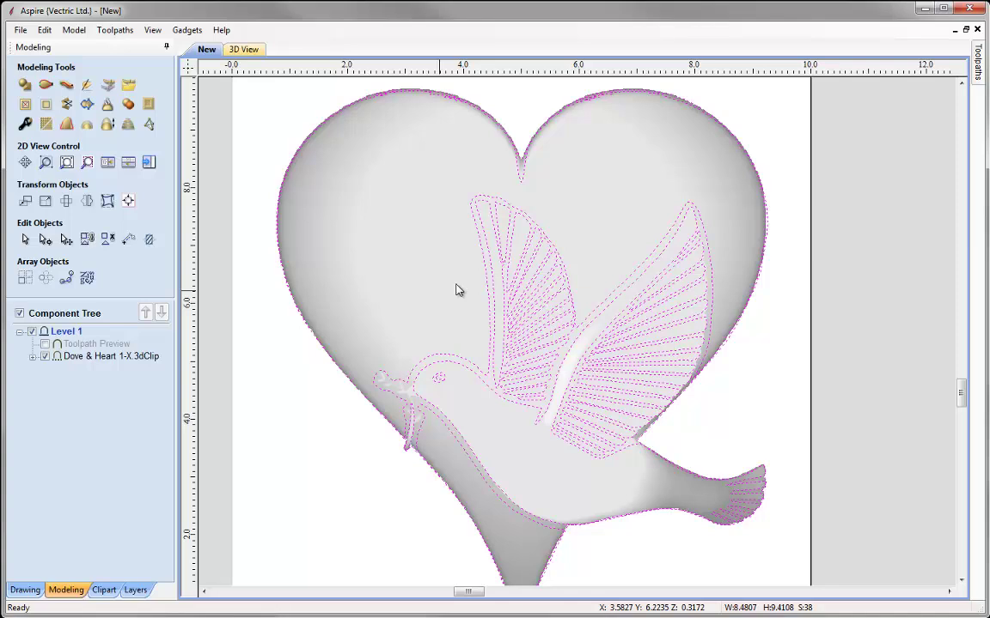
scroll(476, 277, "down", 1)
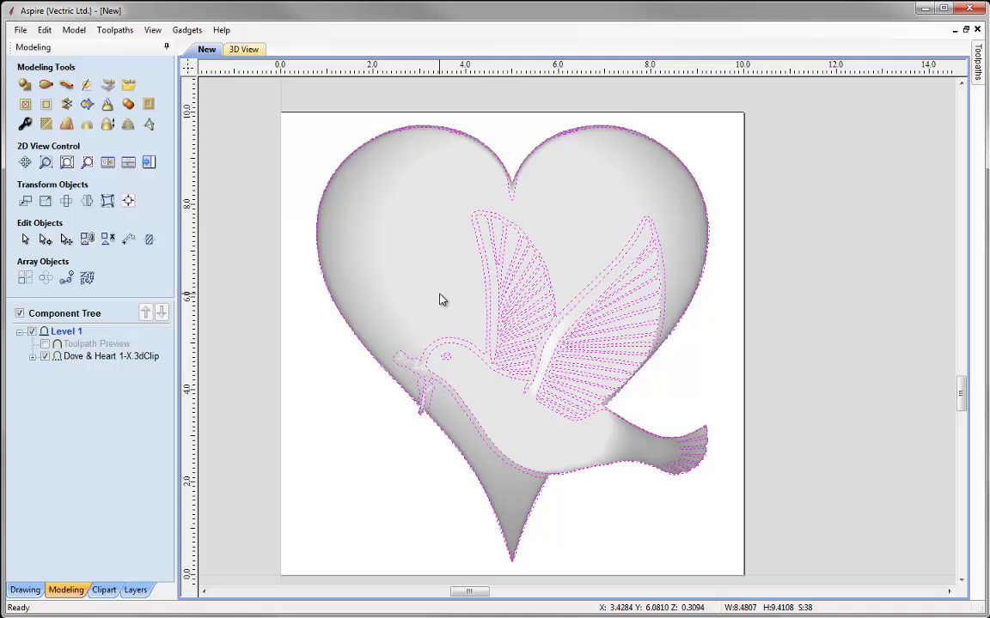
scroll(458, 371, "up", 3)
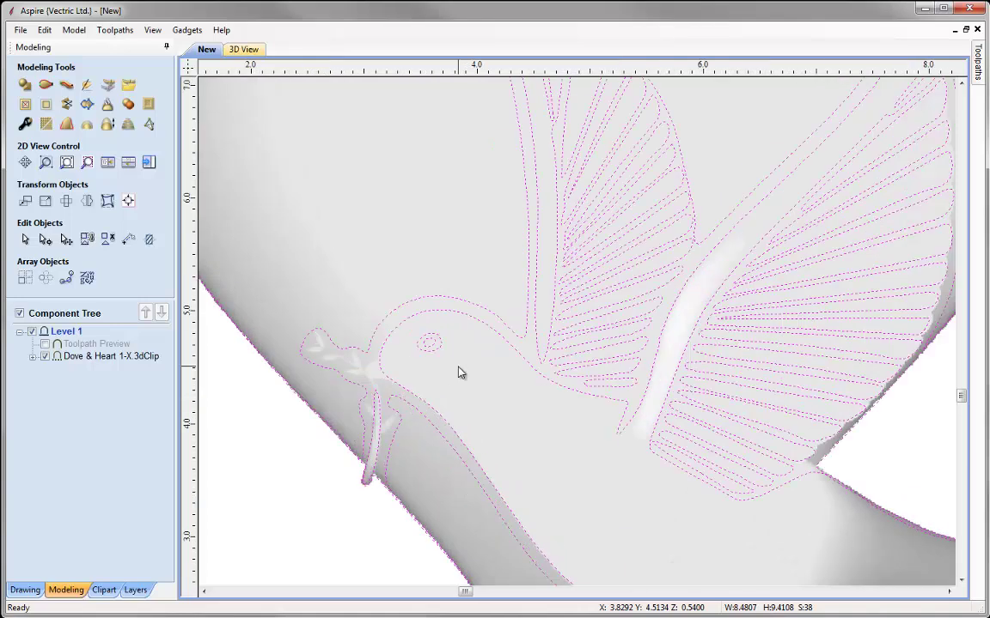
scroll(438, 493, "down", 3)
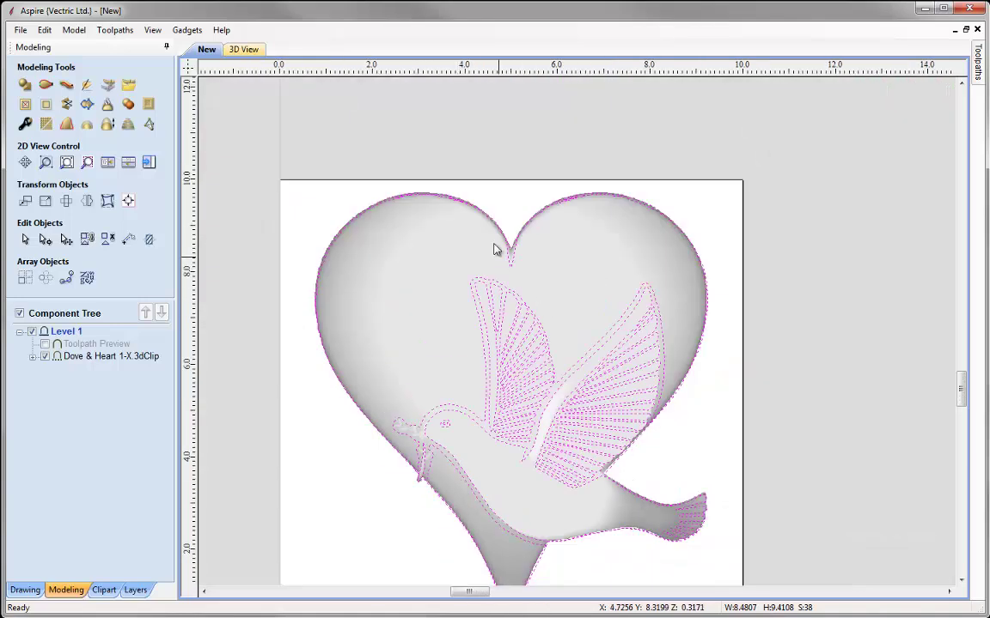
scroll(495, 247, "up", 3)
scroll(495, 248, "up", 2)
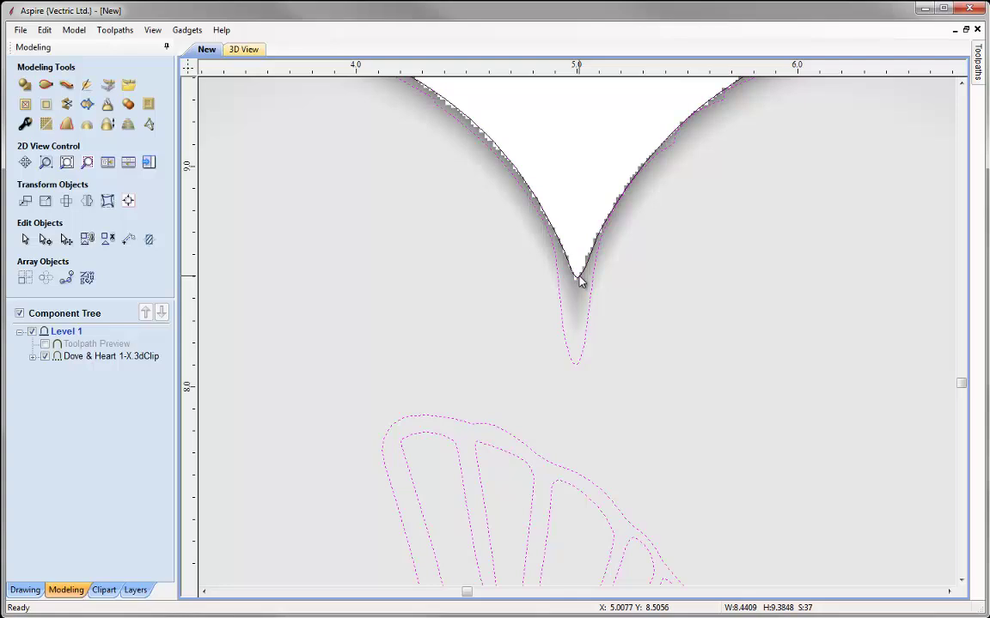
Remove the traced detail vectors from the drawing, keeping only the outer outline of the dove and heart
key("Escape")
scroll(588, 430, "down", 3)
middle_click_drag(588, 457, 607, 270)
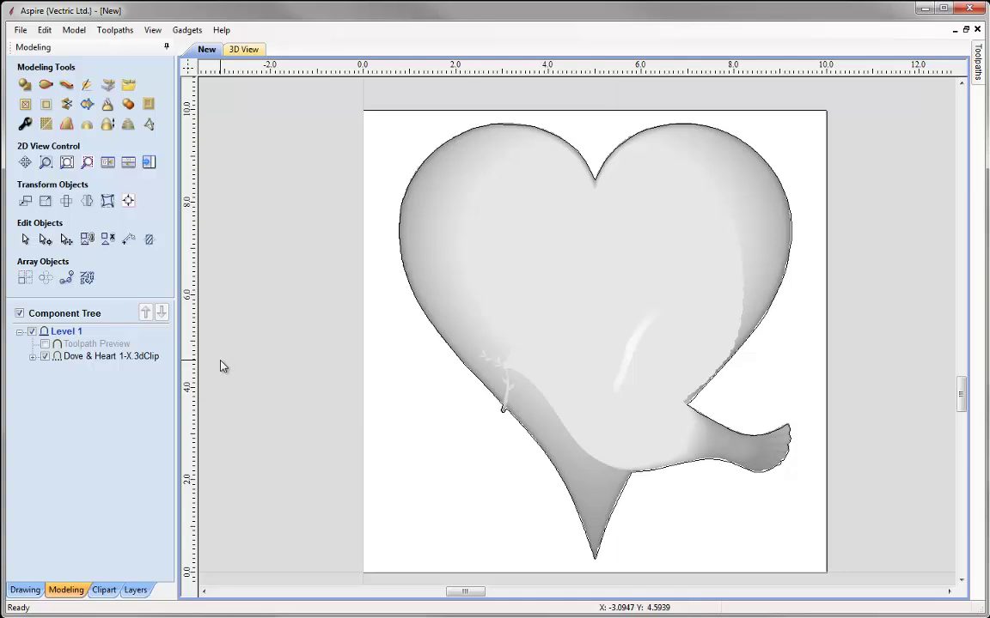
Import the prepared boundary vectors from ToolpathBoundary.eps in the RestMachining folder
left_click(32, 590)
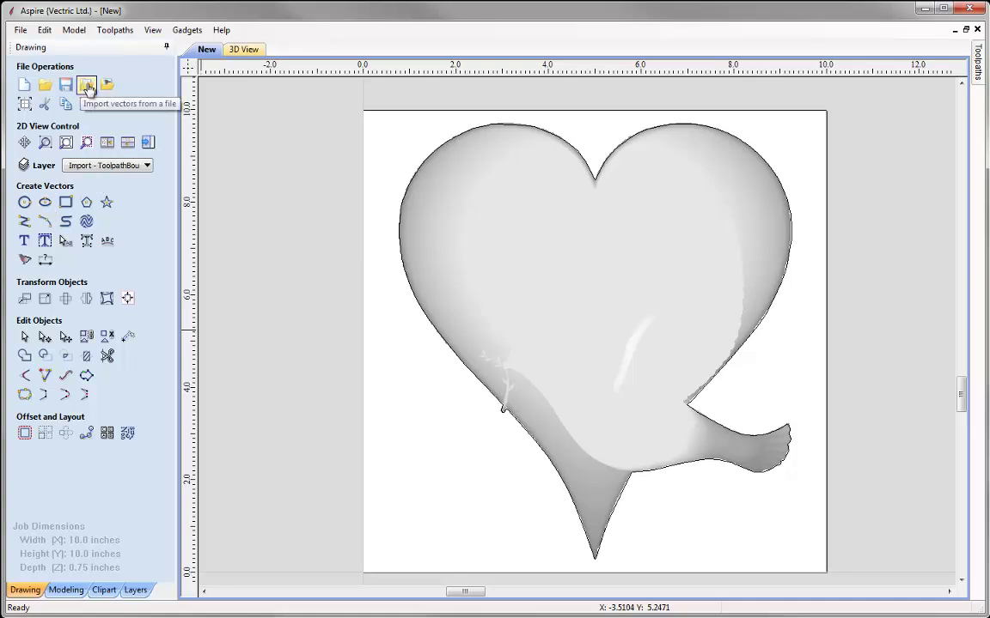
left_click(87, 87)
left_click(441, 272)
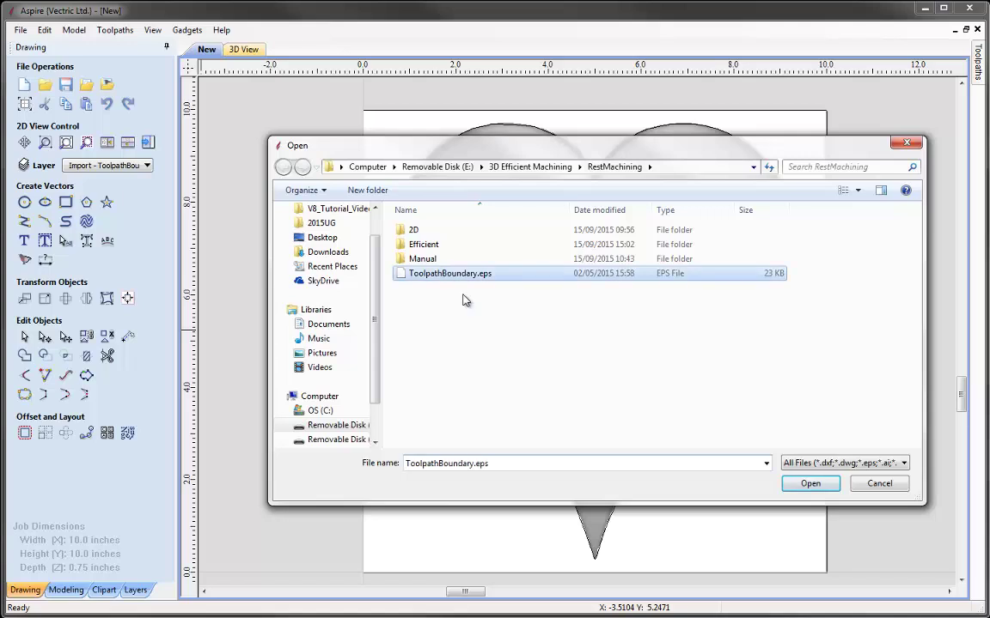
left_click(808, 484)
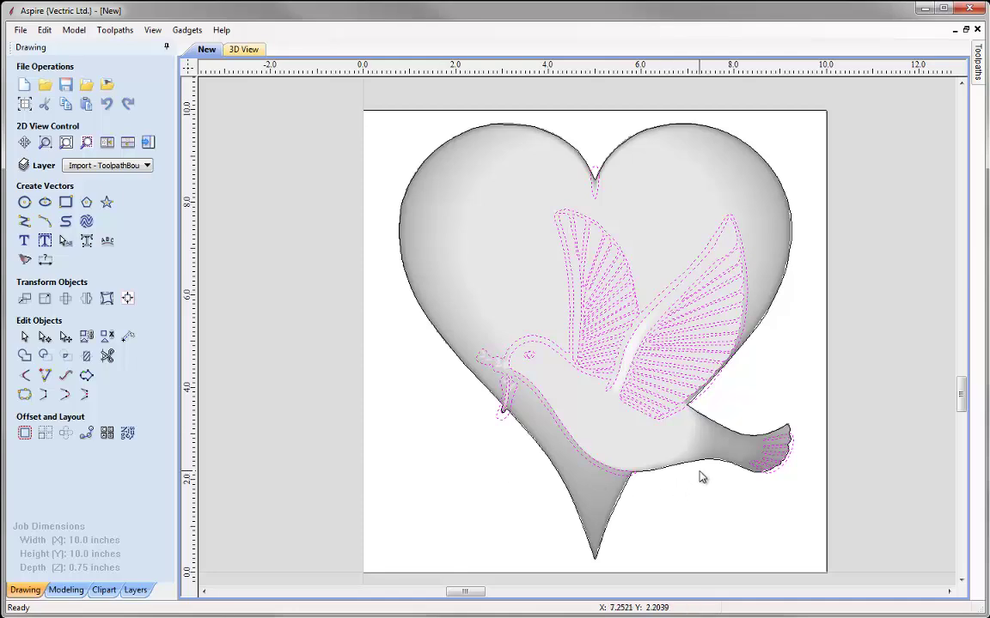
Examine how the imported boundary vectors cover the olive branch, wings, tail and the notch at the top of the heart
scroll(627, 505, "up", 3)
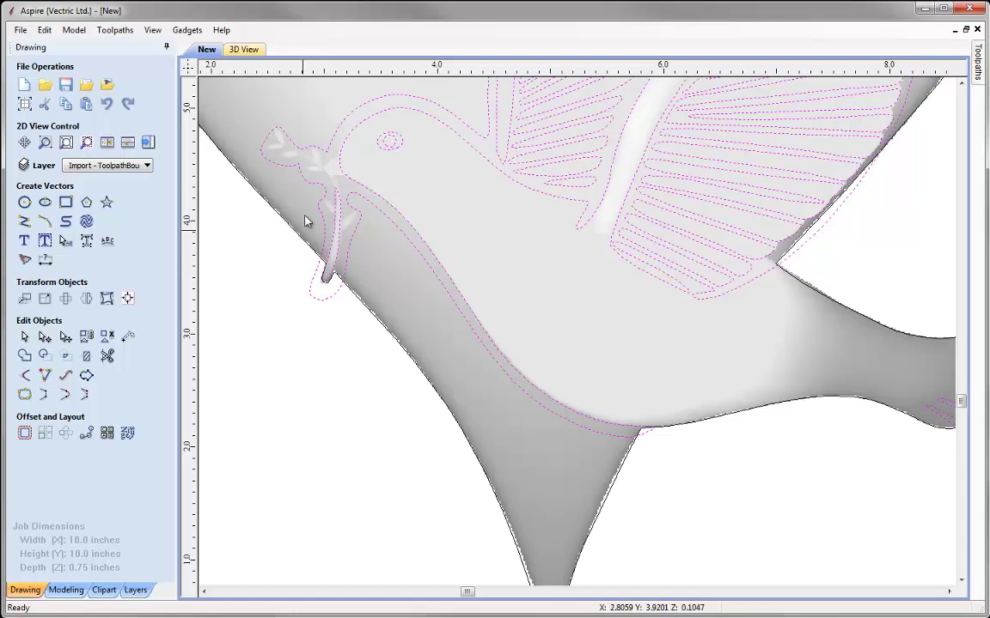
middle_click_drag(424, 193, 365, 347)
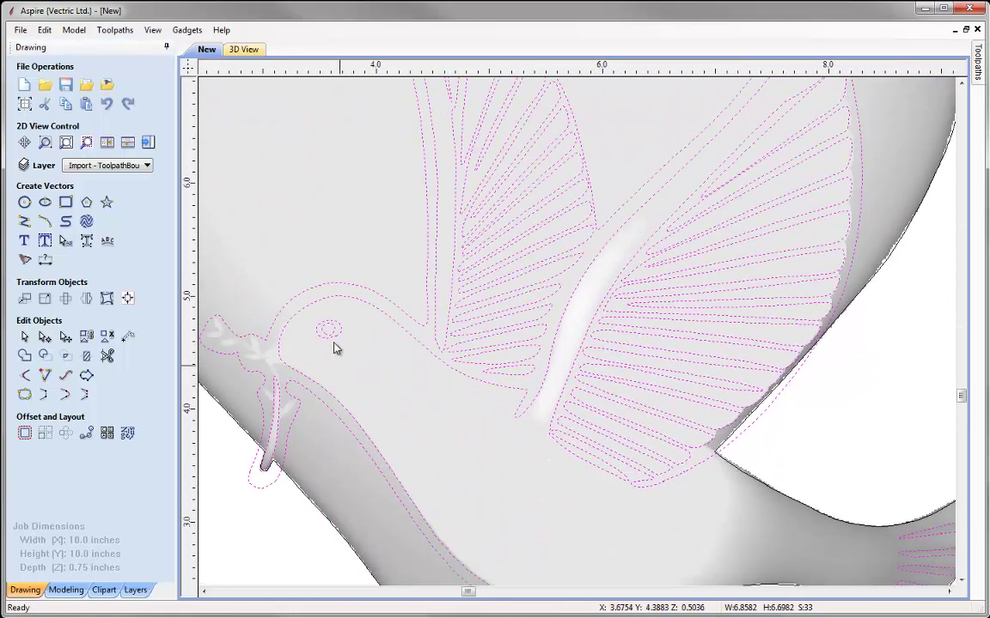
middle_click_drag(507, 464, 327, 383)
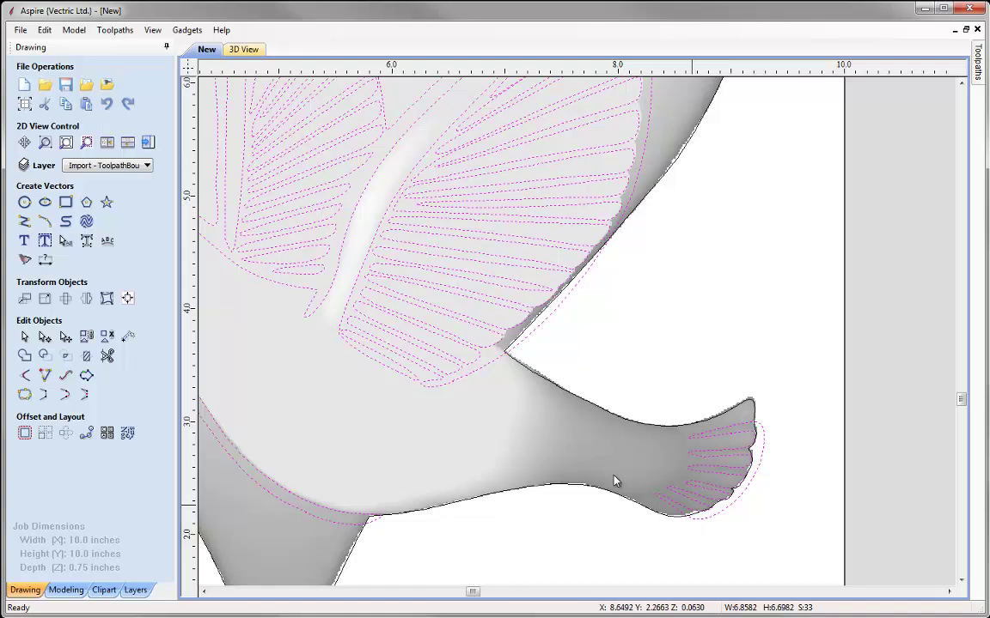
scroll(402, 416, "down", 3)
scroll(385, 275, "down", 2)
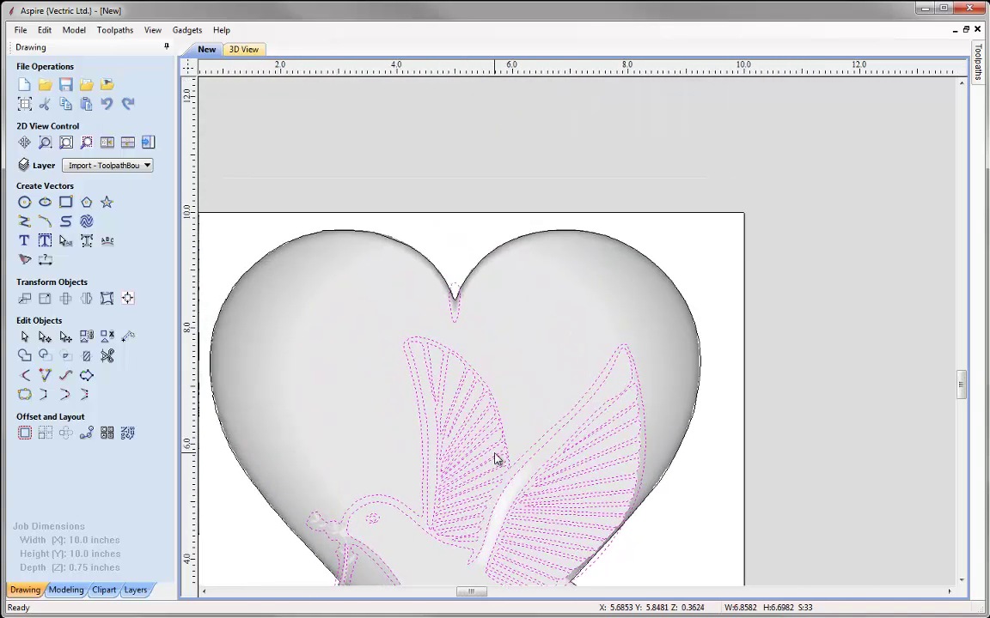
scroll(459, 258, "up", 5)
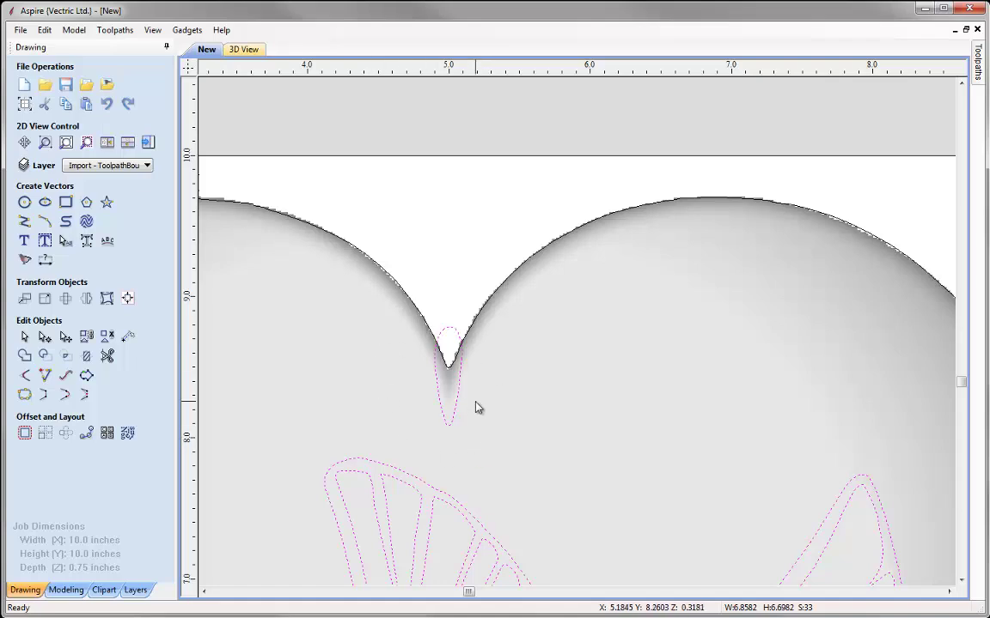
scroll(517, 386, "down", 2)
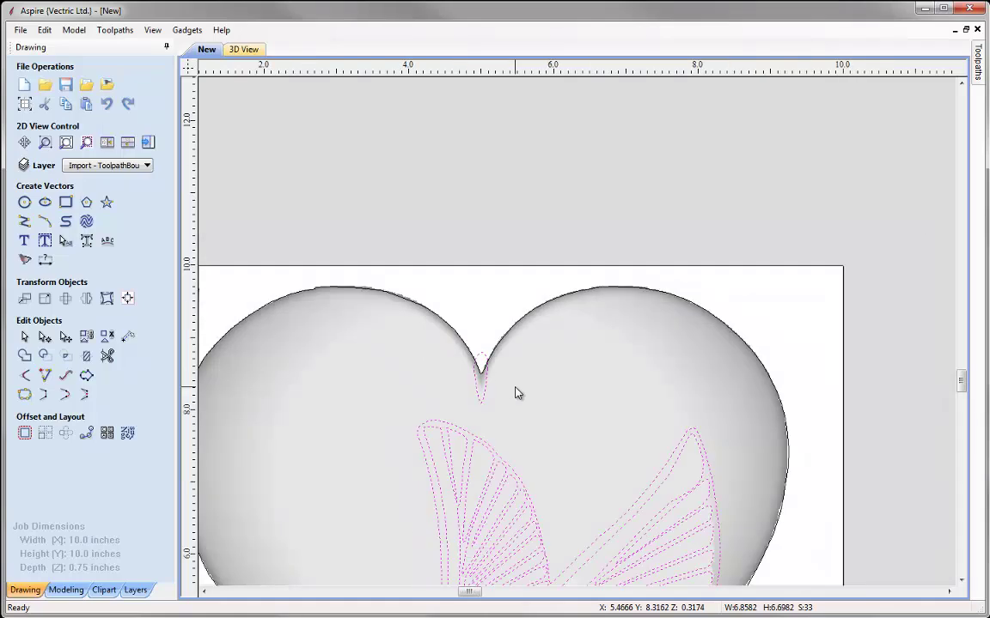
middle_click_drag(519, 426, 549, 229)
scroll(549, 232, "down", 3)
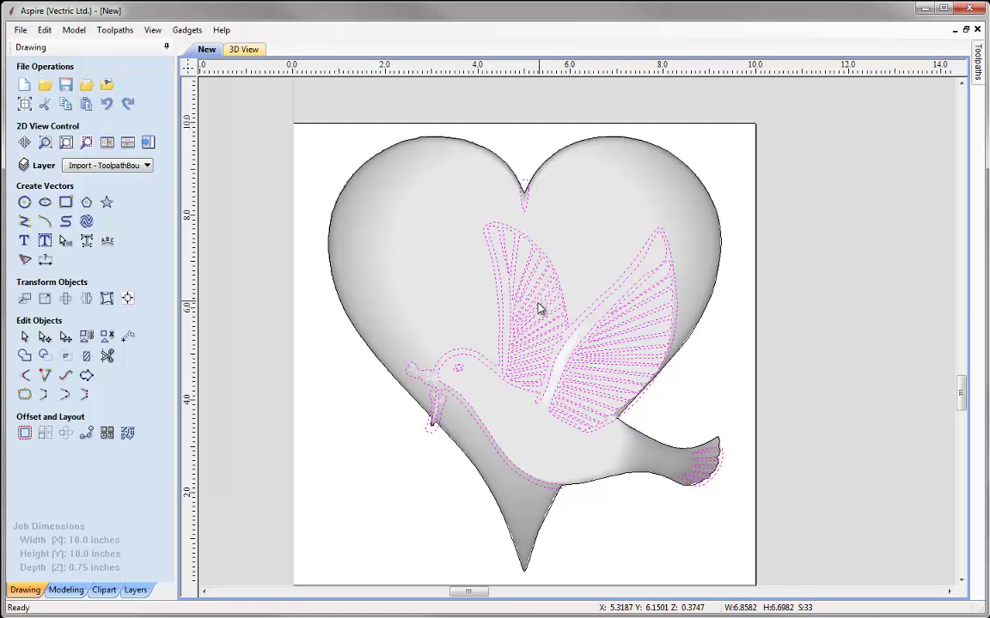
Start a 3D finishing toolpath for the relief with the 0.125 inch ball nose as its tool
left_click(74, 590)
mouse_move(82, 367)
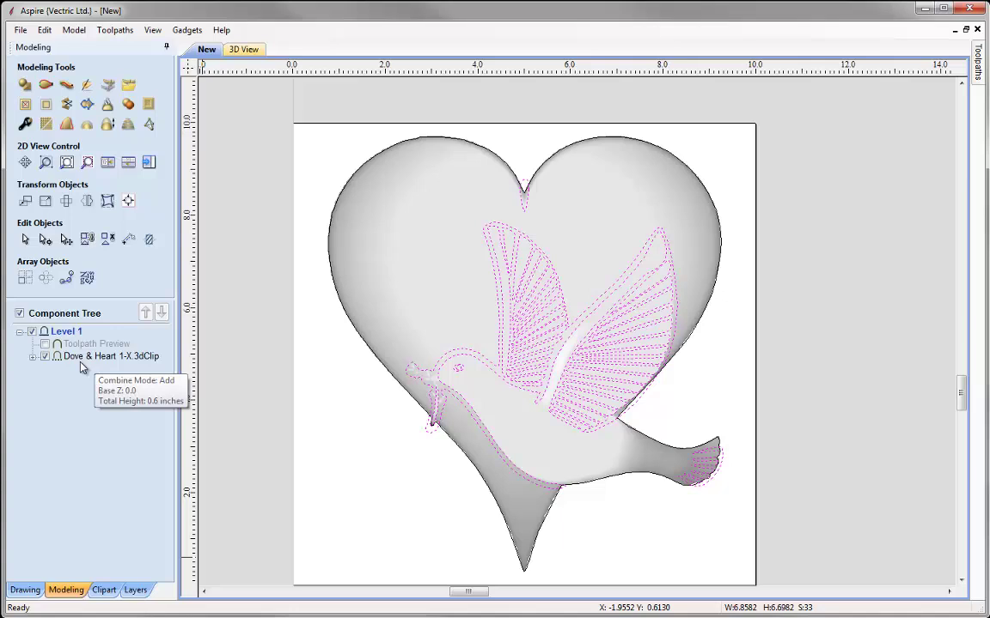
left_click(149, 163)
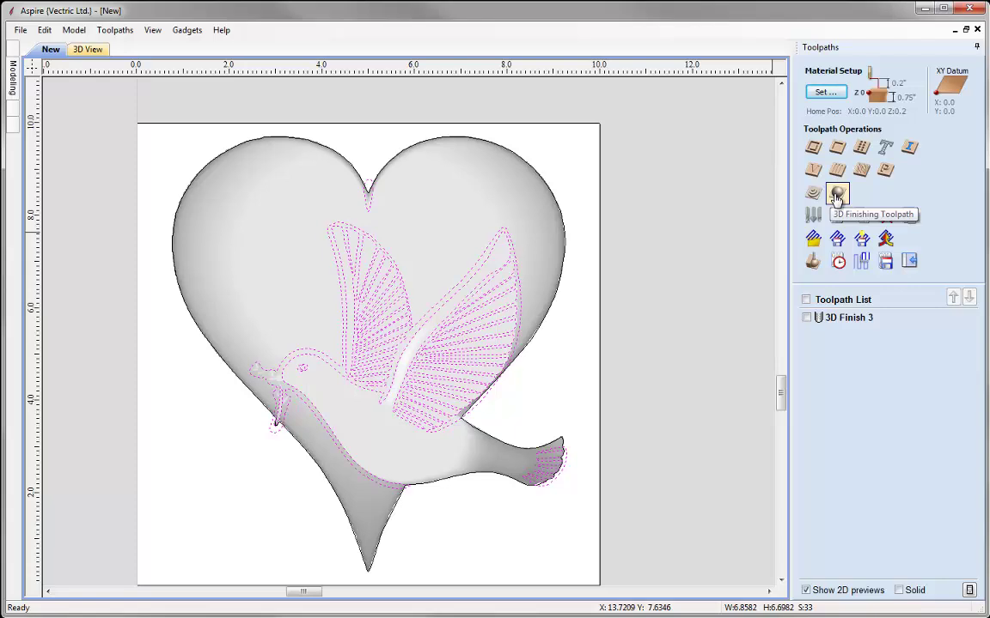
left_click(838, 196)
left_click(875, 121)
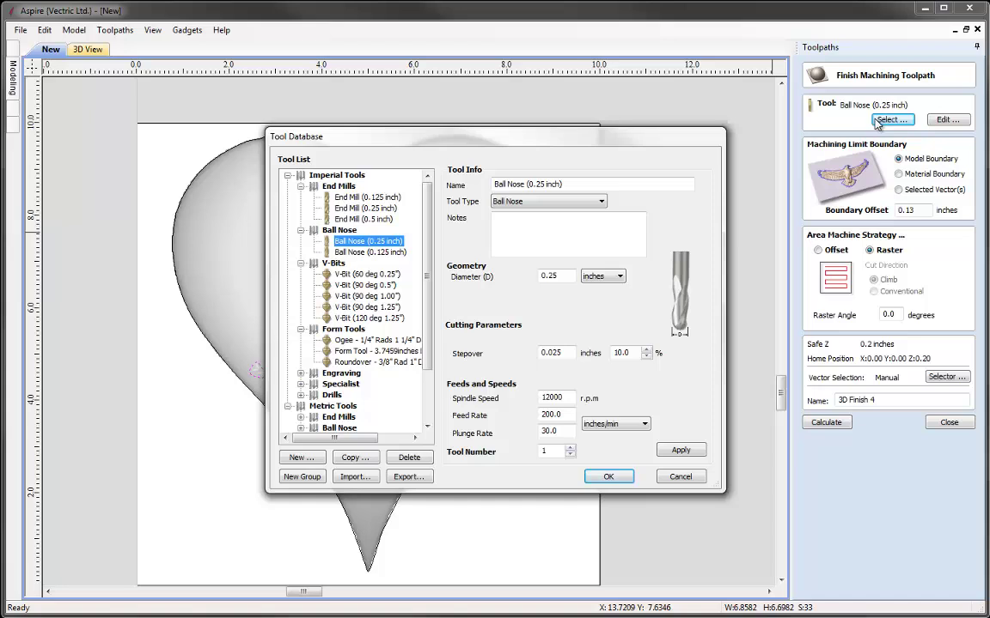
left_click(375, 253)
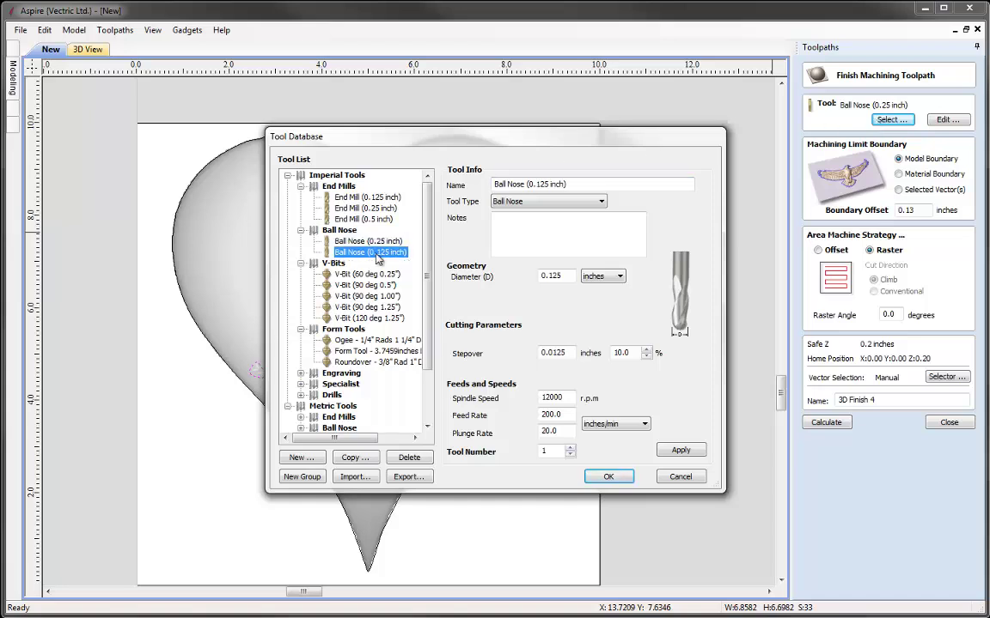
left_click(603, 476)
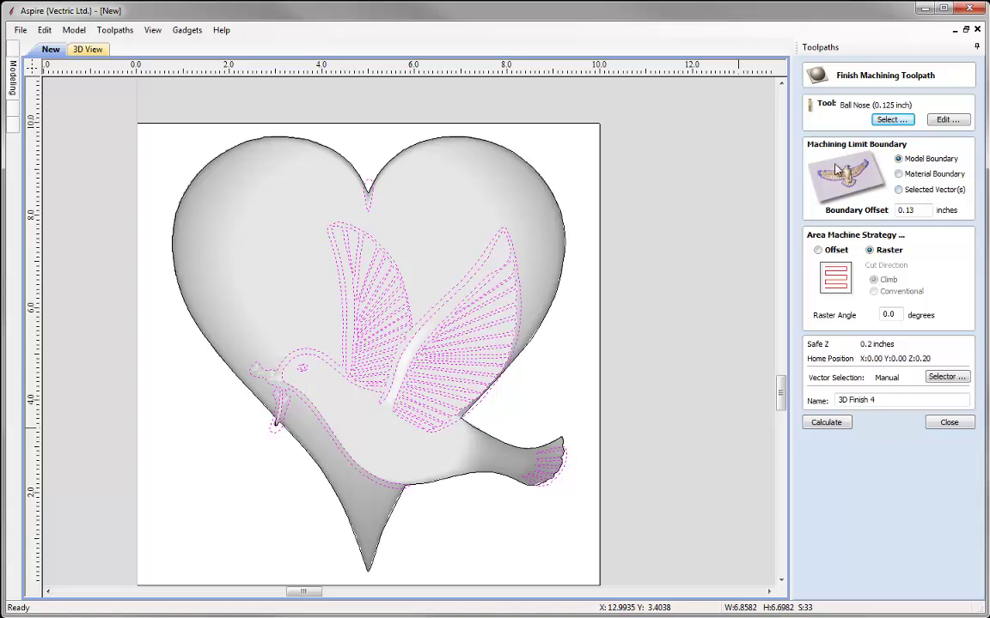
Limit the finishing toolpath to the selected vectors with a 0.07 inch boundary offset and calculate it
left_click(909, 190)
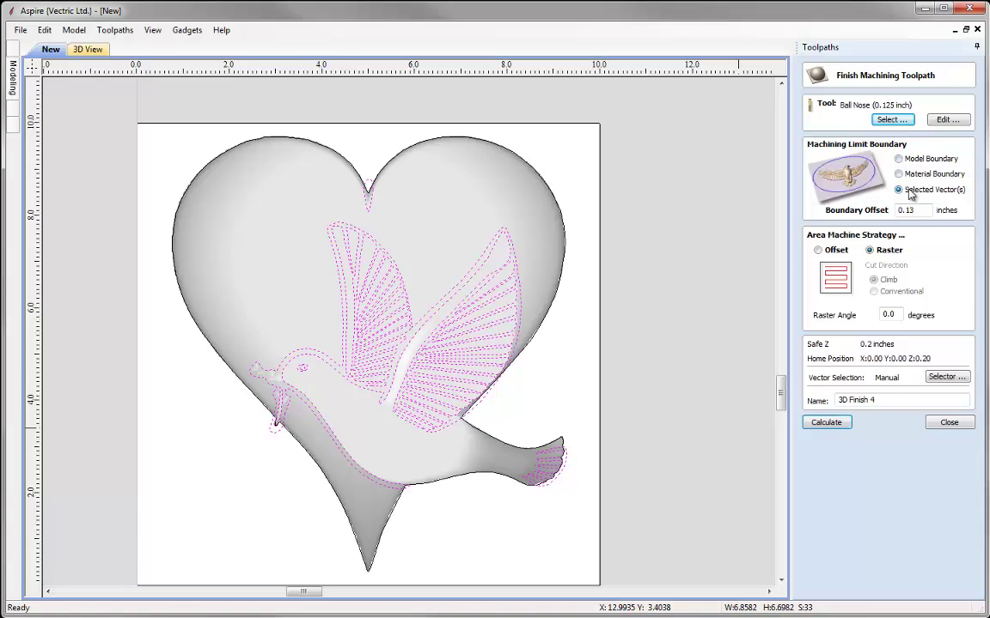
double_click(906, 209)
type("0.07")
left_click(832, 423)
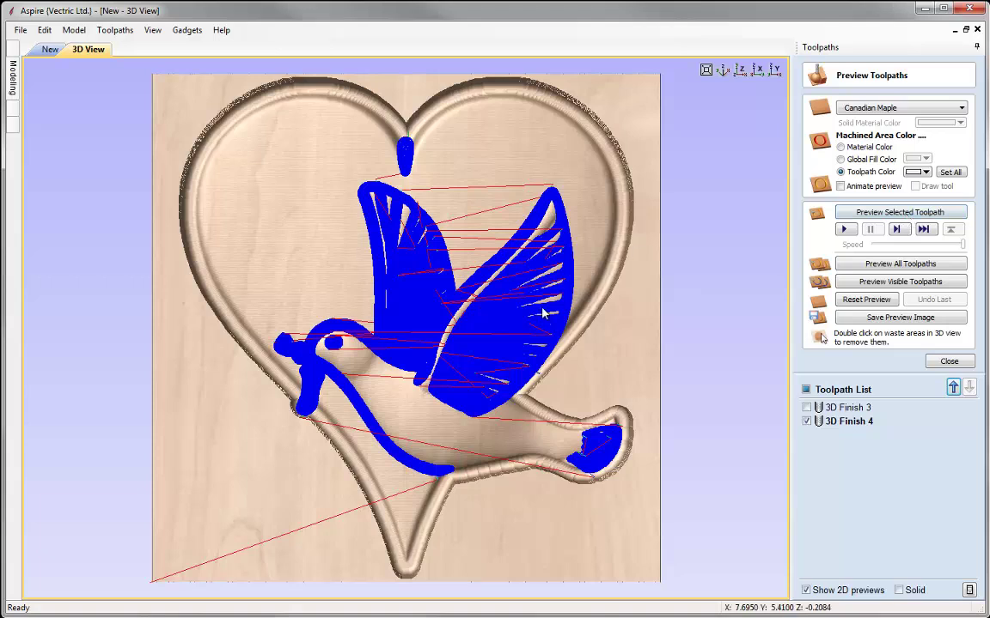
Simulate the 3D Finish 4 toolpath on the block, comparing the carved detail with and without it
left_click(806, 422)
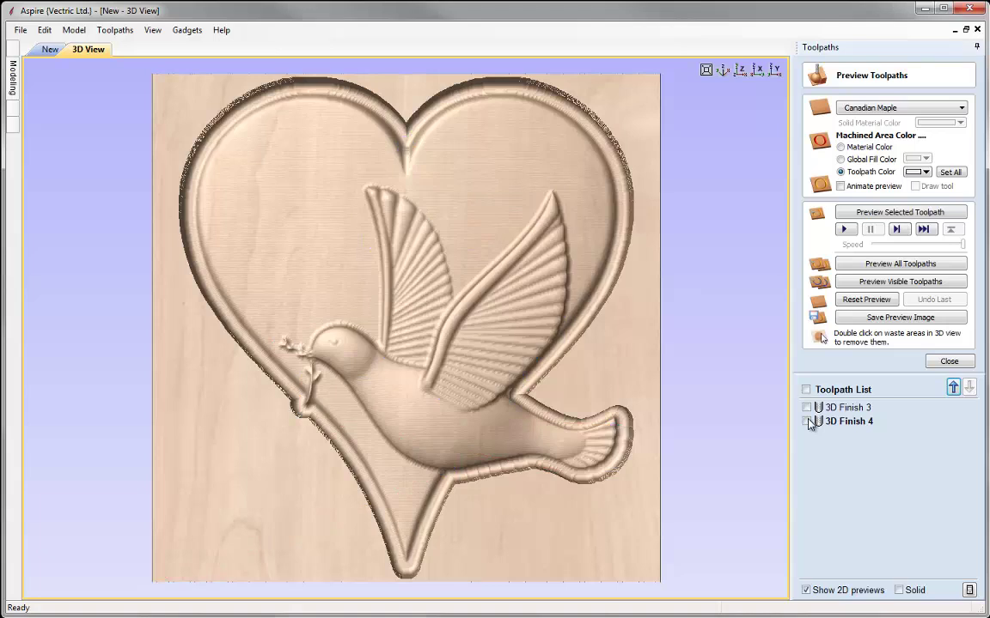
left_click(806, 422)
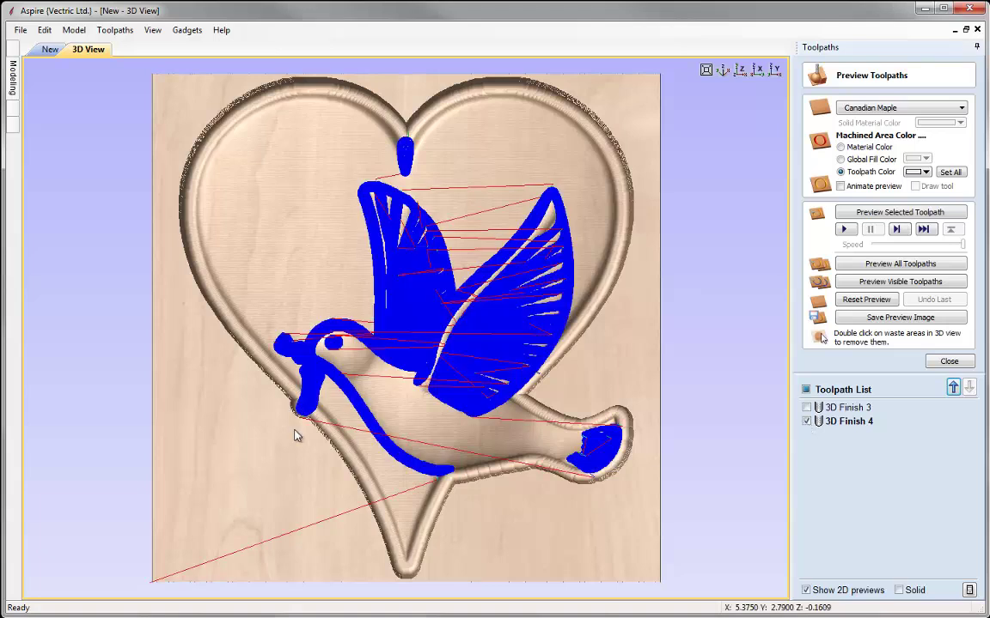
left_click(873, 217)
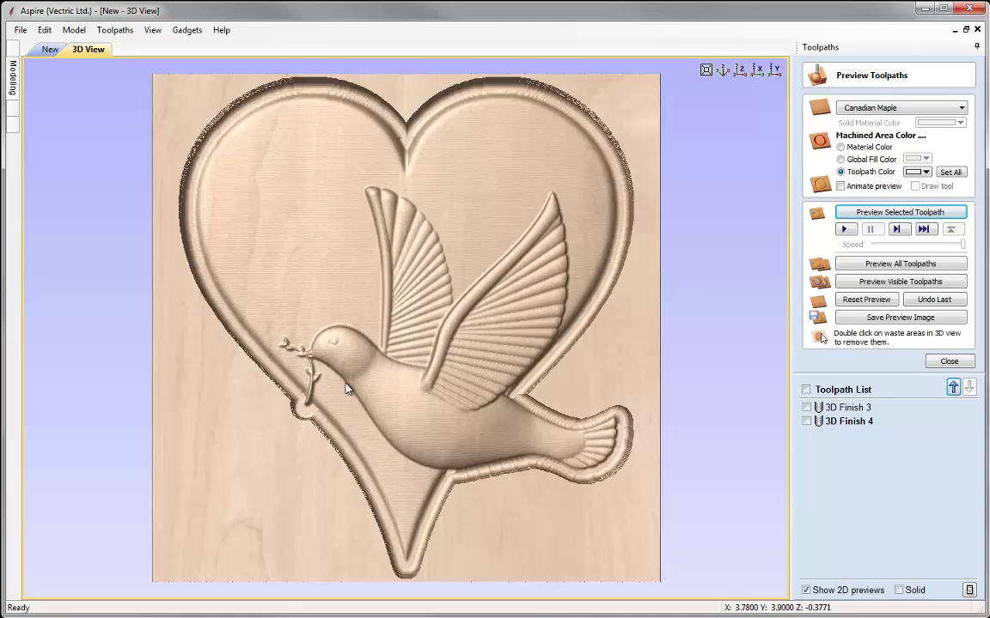
left_click(941, 299)
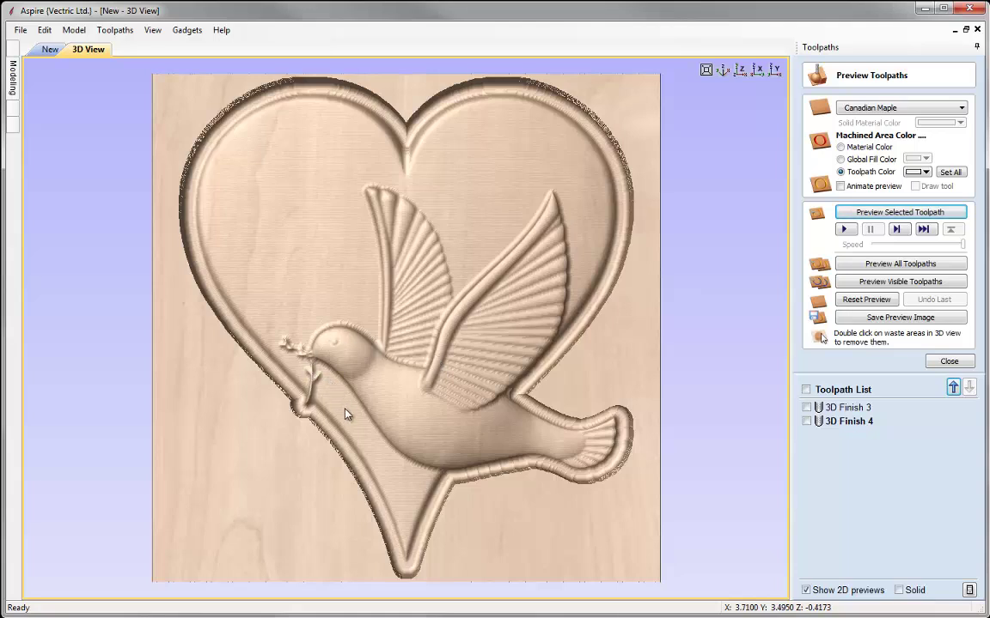
mouse_move(850, 429)
left_click(880, 213)
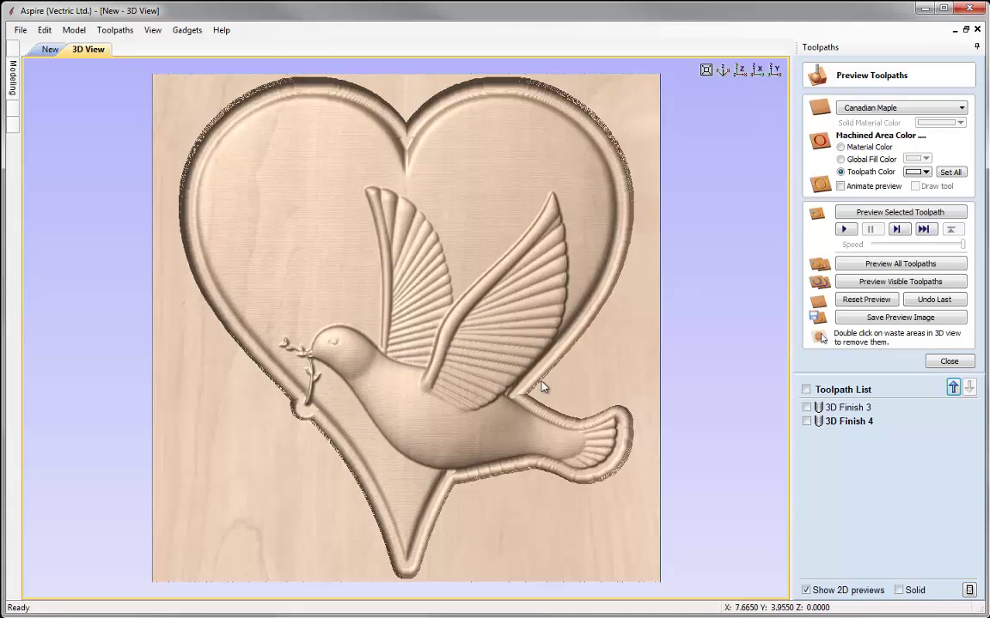
left_click(947, 361)
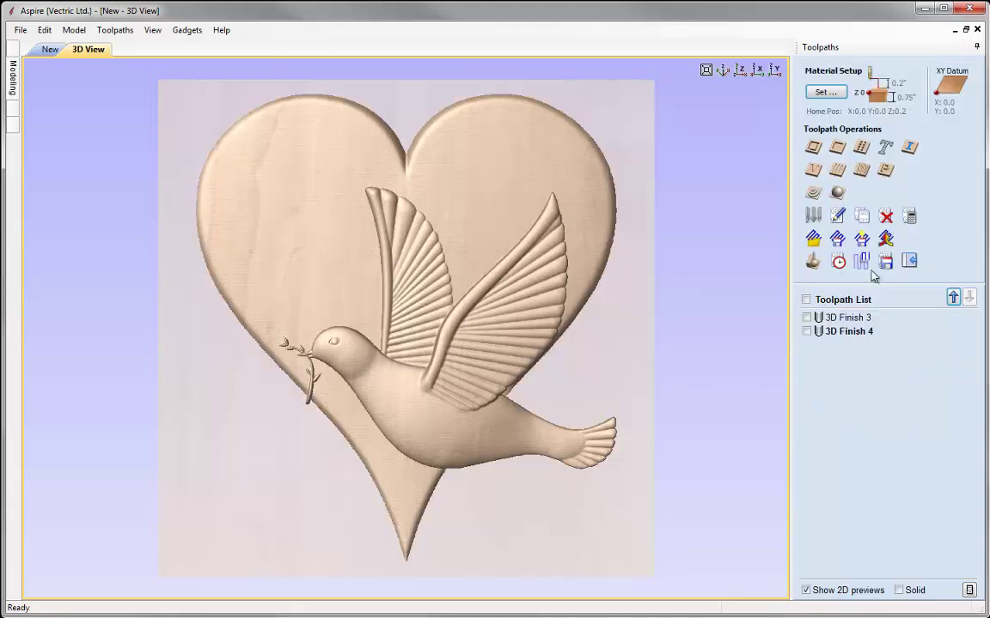
Set up a 2D profile toolpath around the outer outline of the dove and heart with a 0.75 inch cut depth
left_click(813, 148)
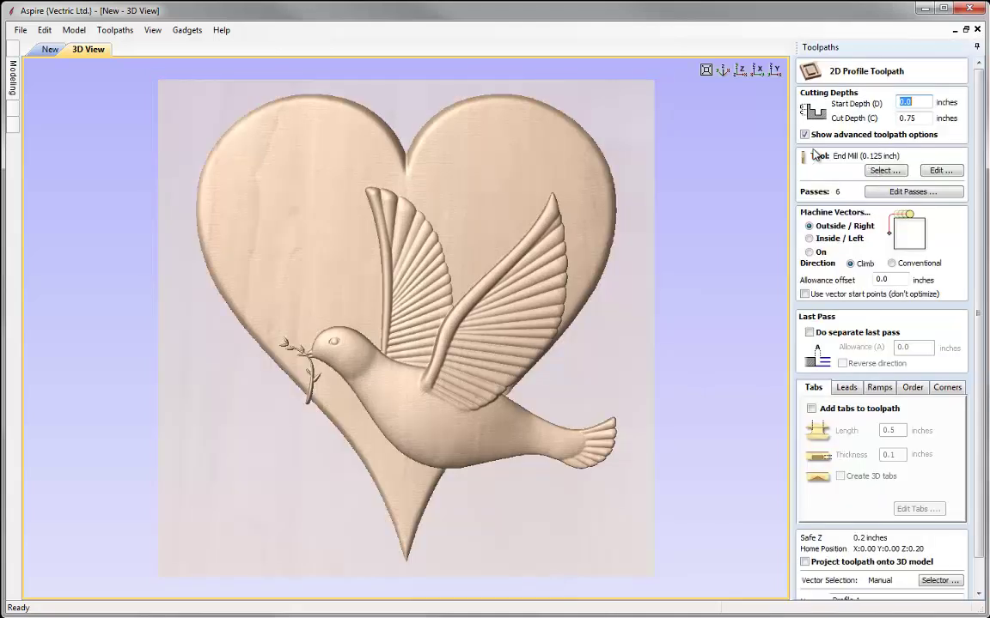
left_click(50, 50)
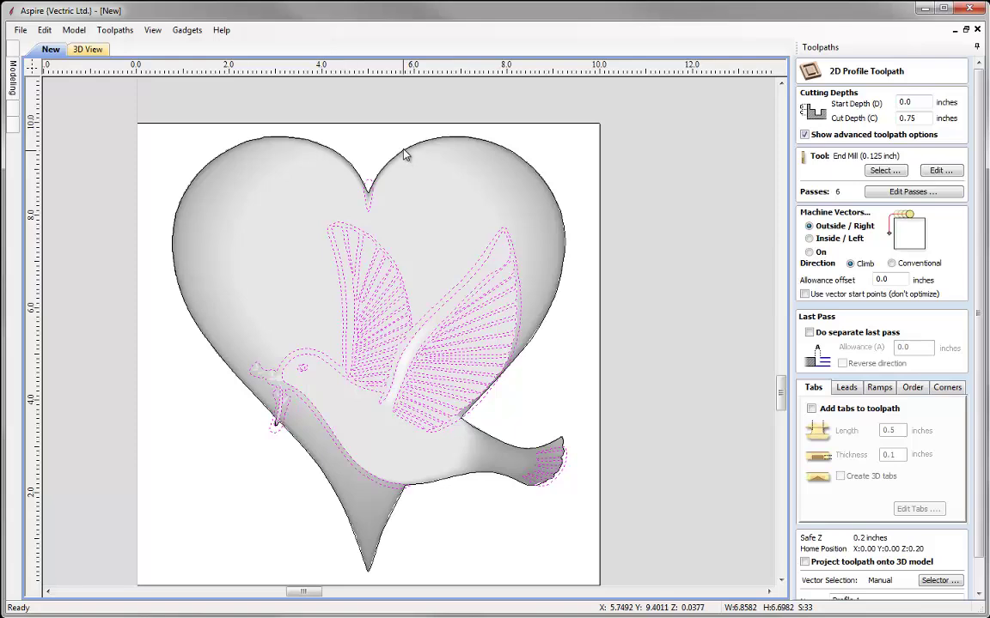
left_click(404, 155)
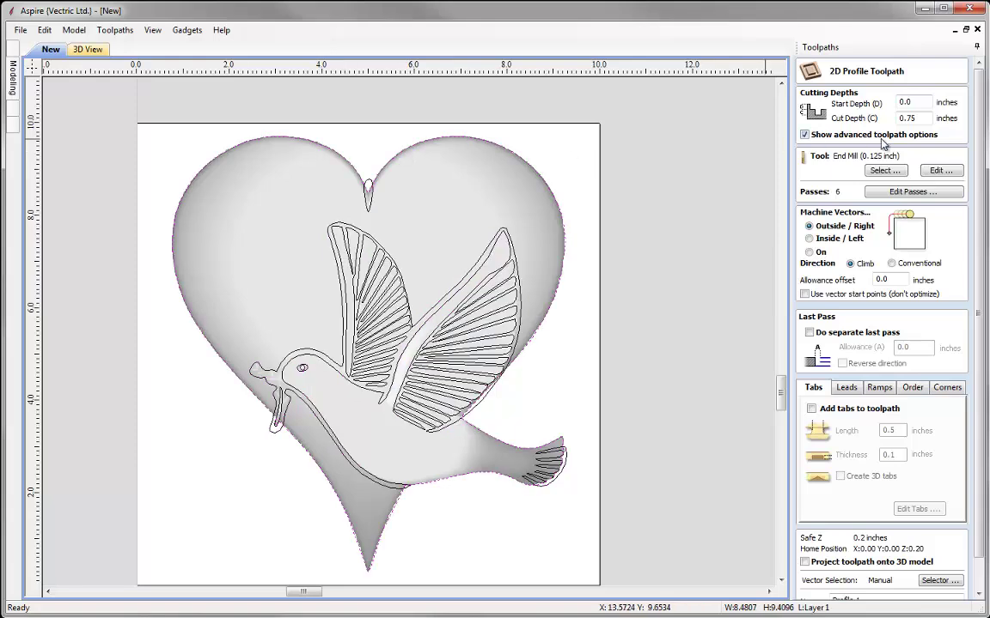
left_click_drag(920, 120, 871, 118)
type("0.75")
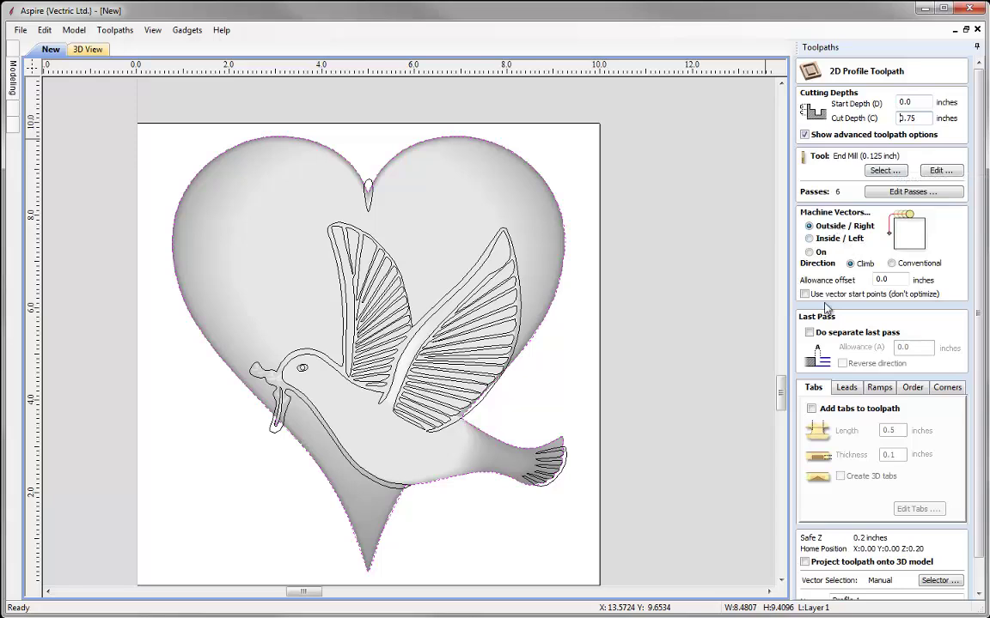
Name the profile toolpath Profile Cut Out and calculate it
scroll(978, 316, "down", 1)
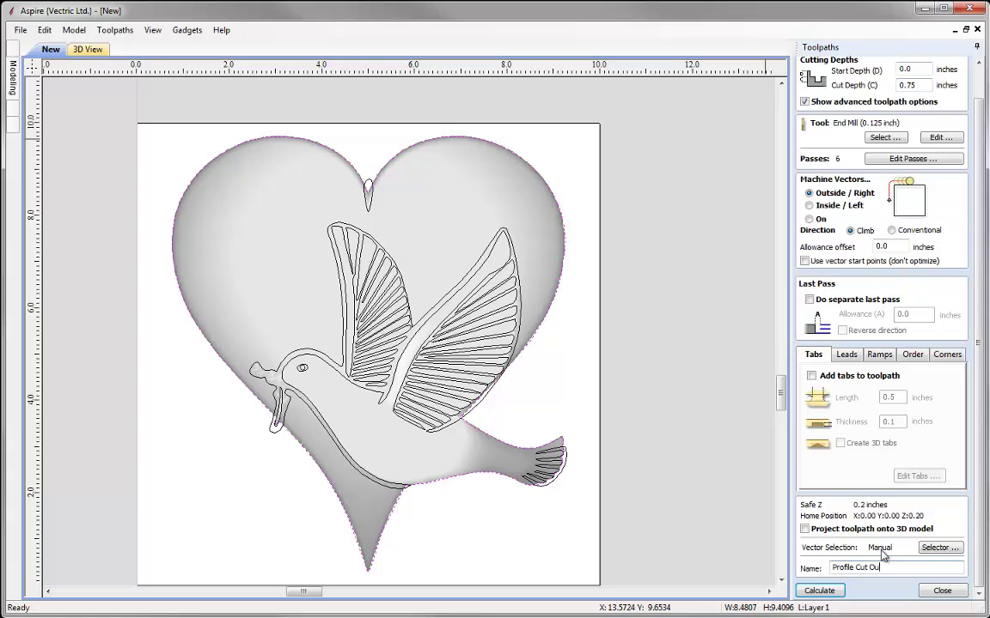
type("t")
left_click(819, 591)
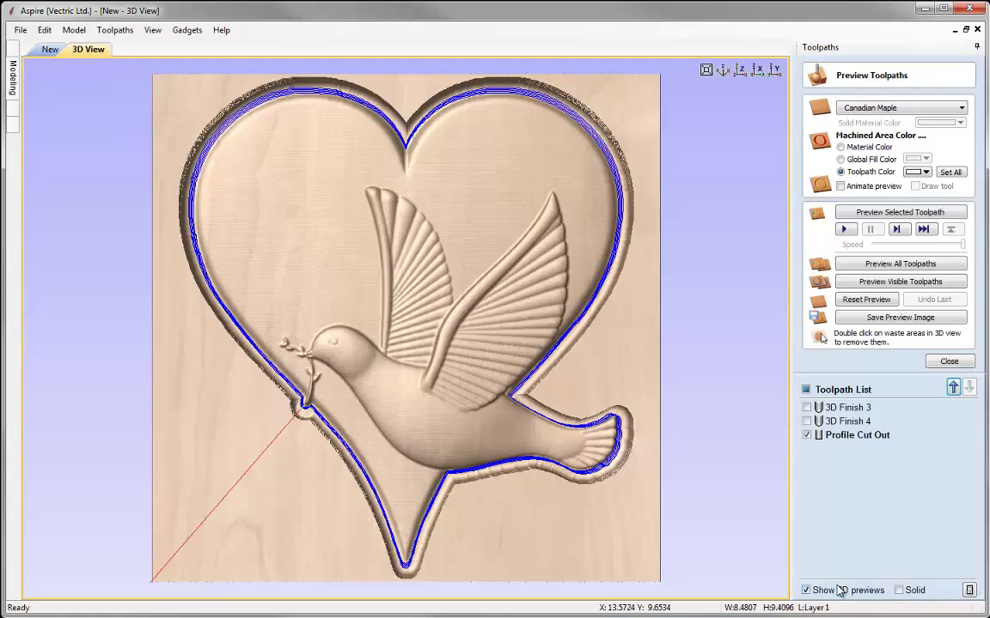
Simulate the Profile Cut Out toolpath and remove the waste material around the finished dove and heart
left_click(870, 213)
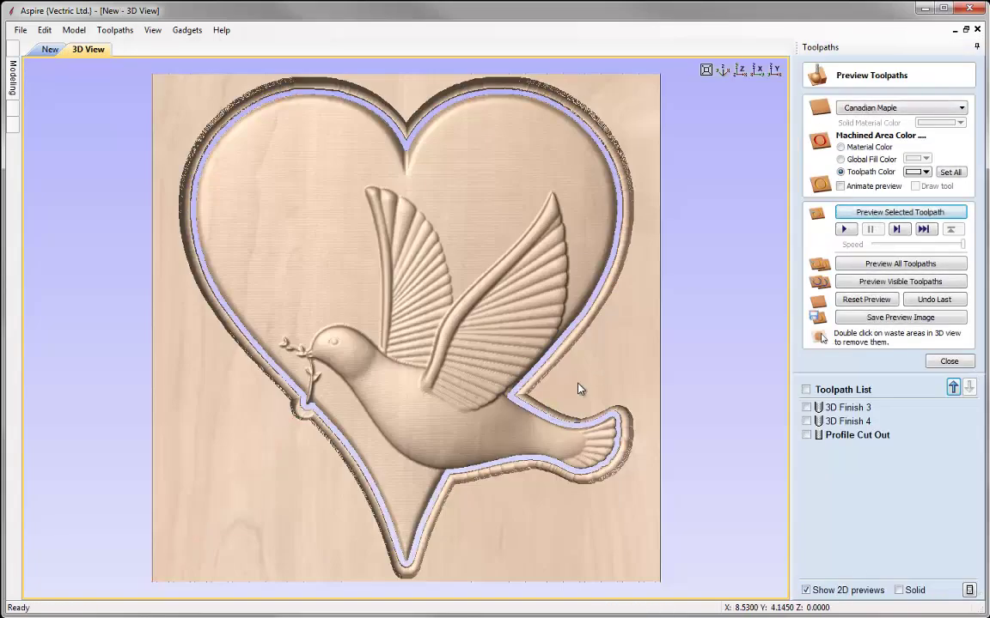
double_click(619, 356)
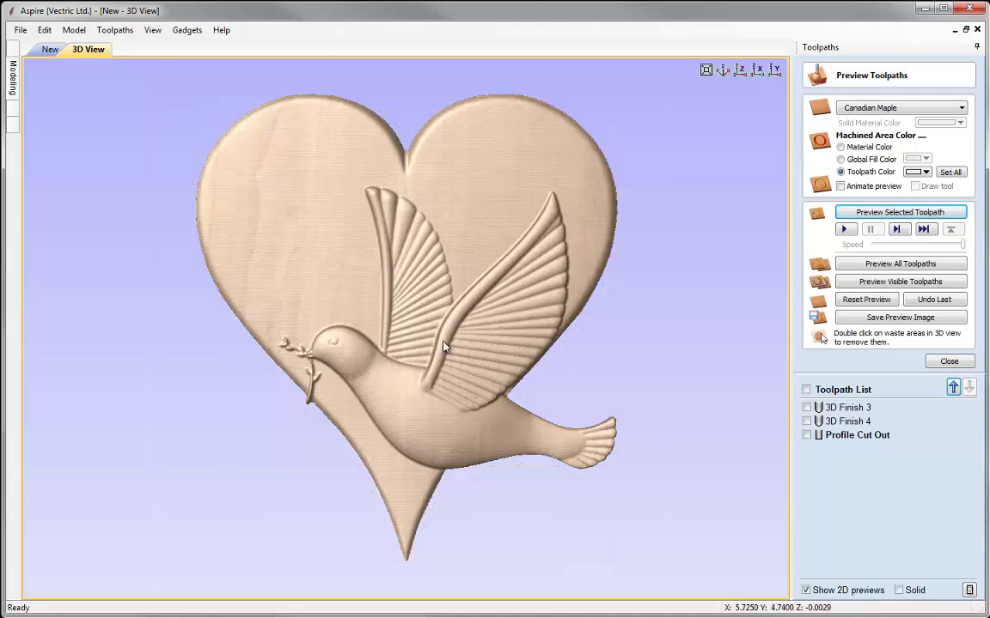
left_click_drag(425, 333, 471, 310)
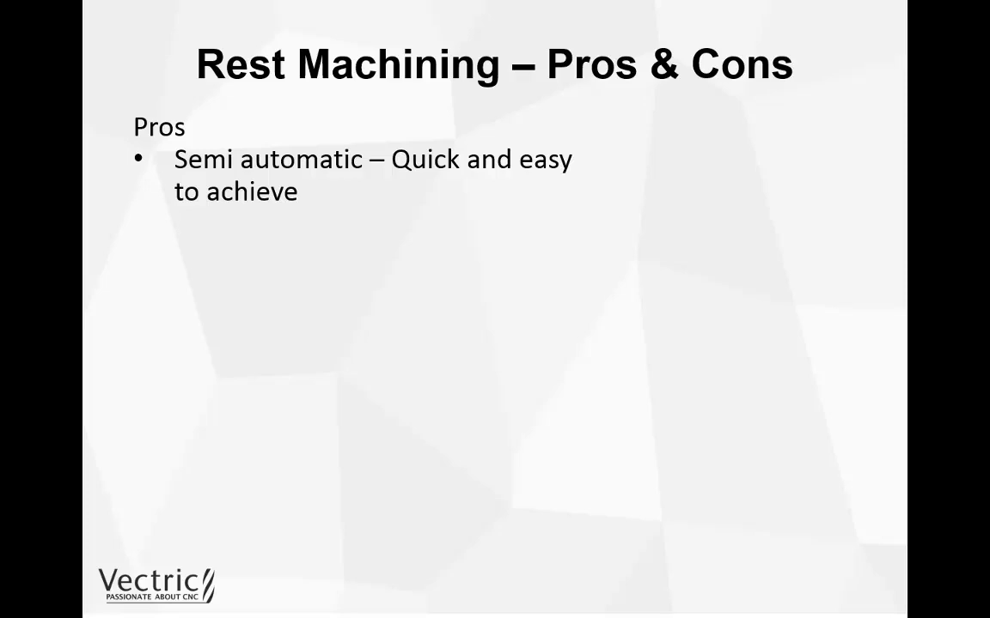
key("Right")
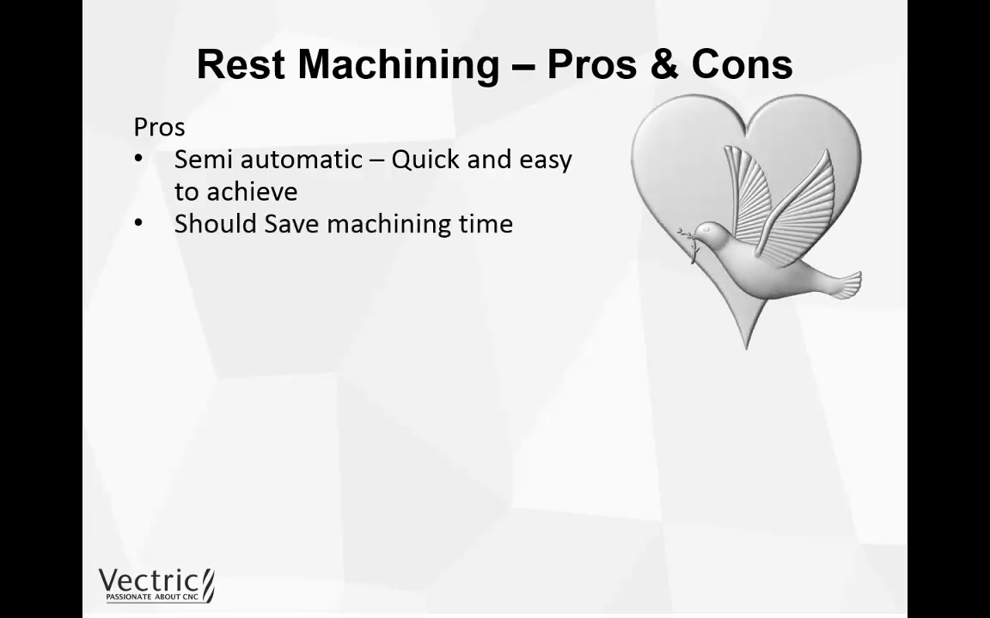